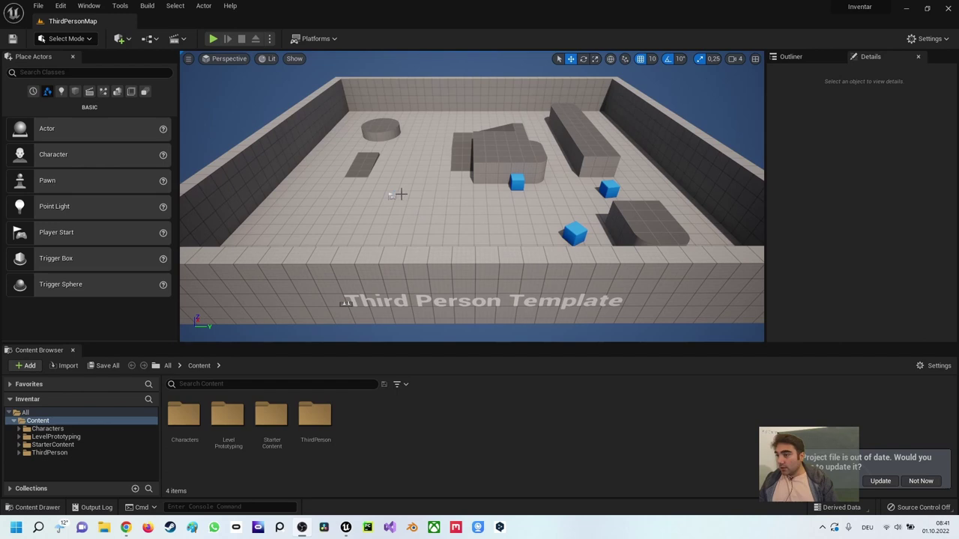
- Open the Level Blueprint and dock it as a second tab beside ThirdPersonMap
click(148, 38)
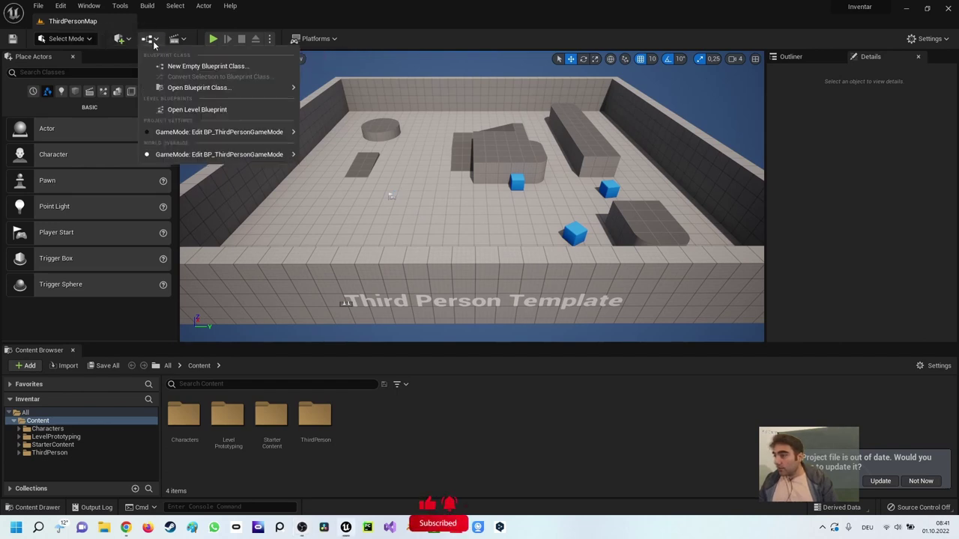
click(190, 110)
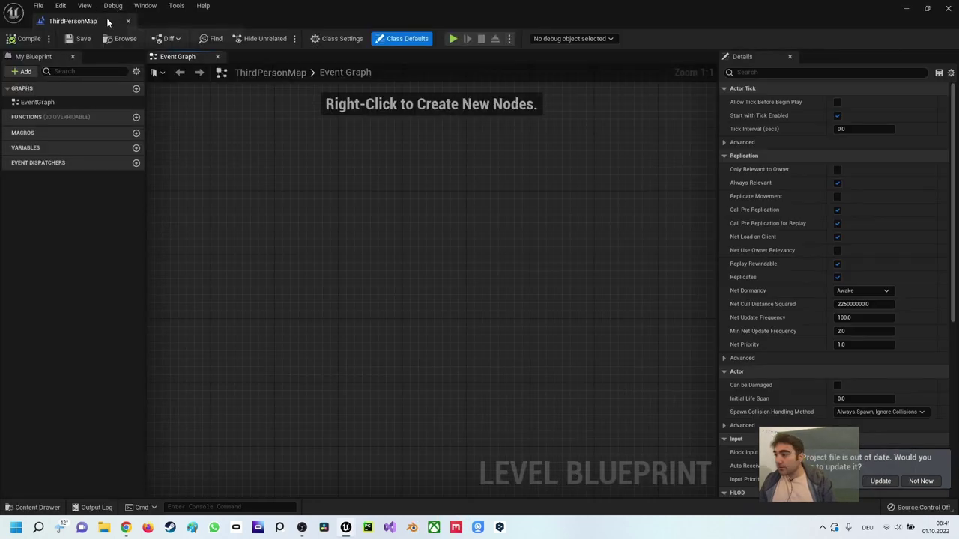
drag(107, 20, 214, 22)
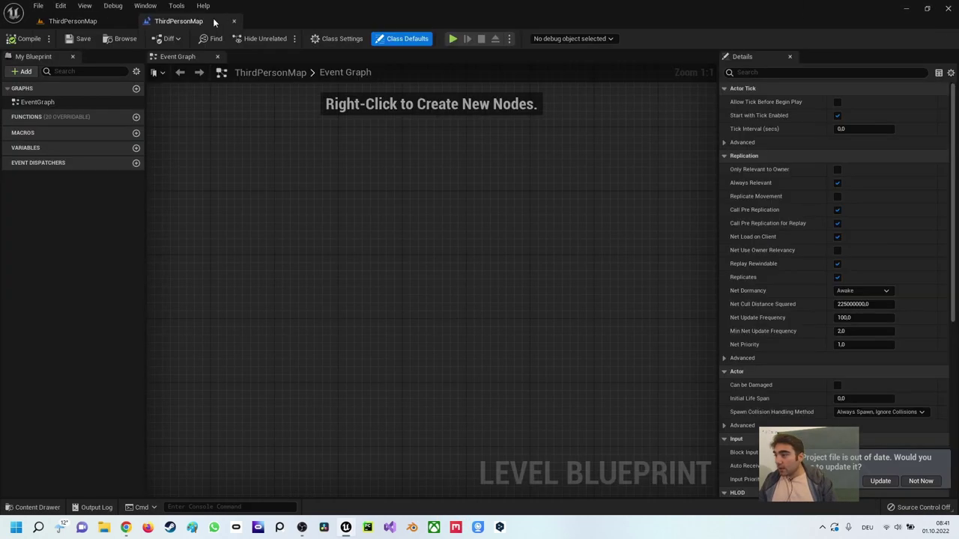
- Back in the level, move the camera near the player start, test-play, then stop
click(75, 21)
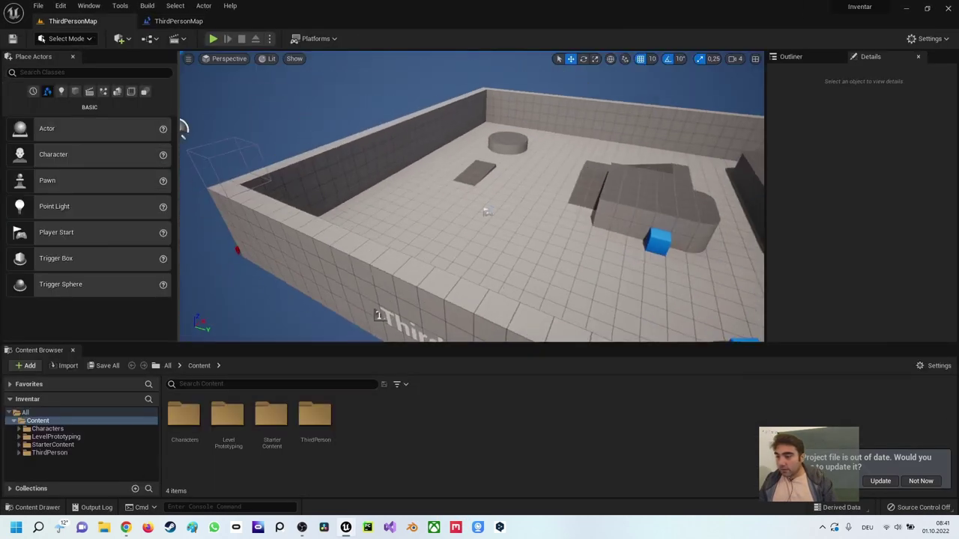
right_drag(182, 127, 229, 41)
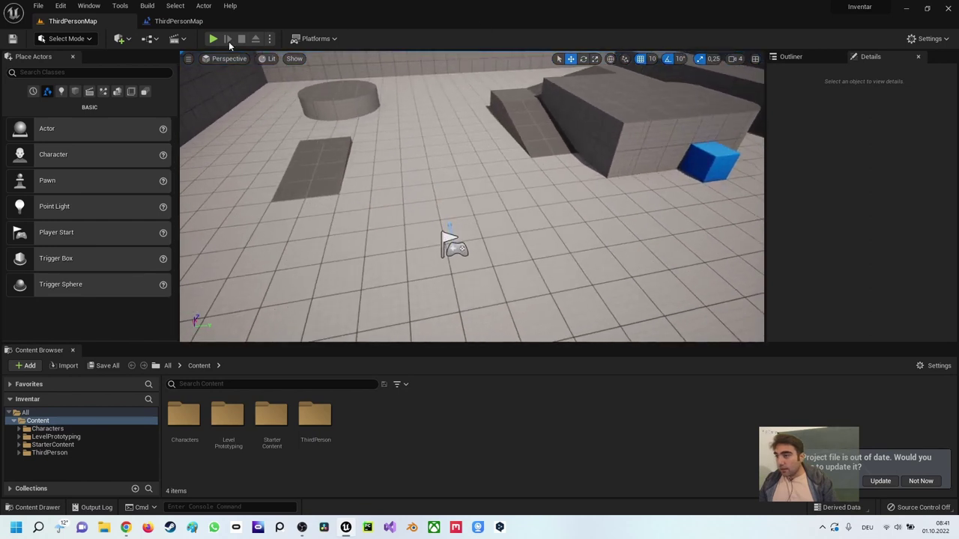
click(212, 38)
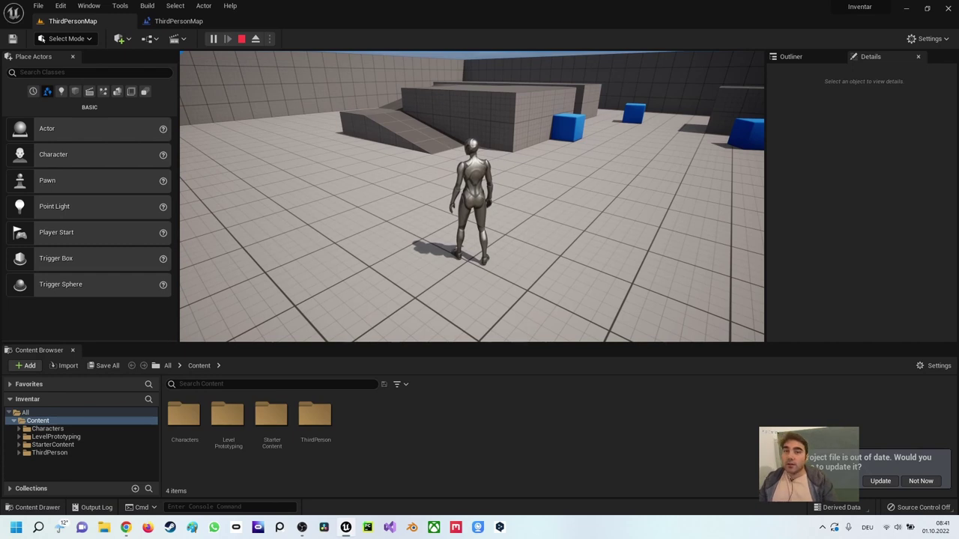
key(Escape)
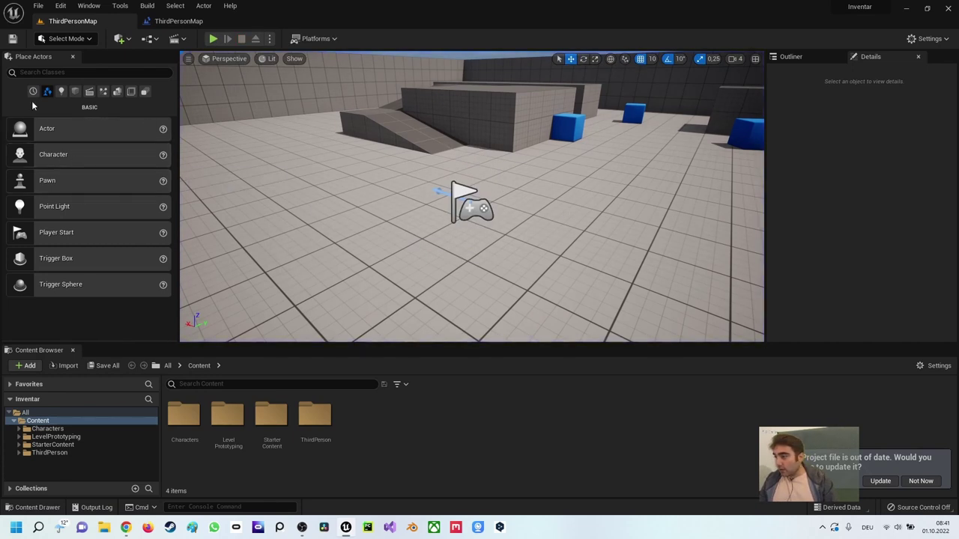
- Place a cylinder near the player start instead of a cube, then open the Level Blueprint
click(75, 91)
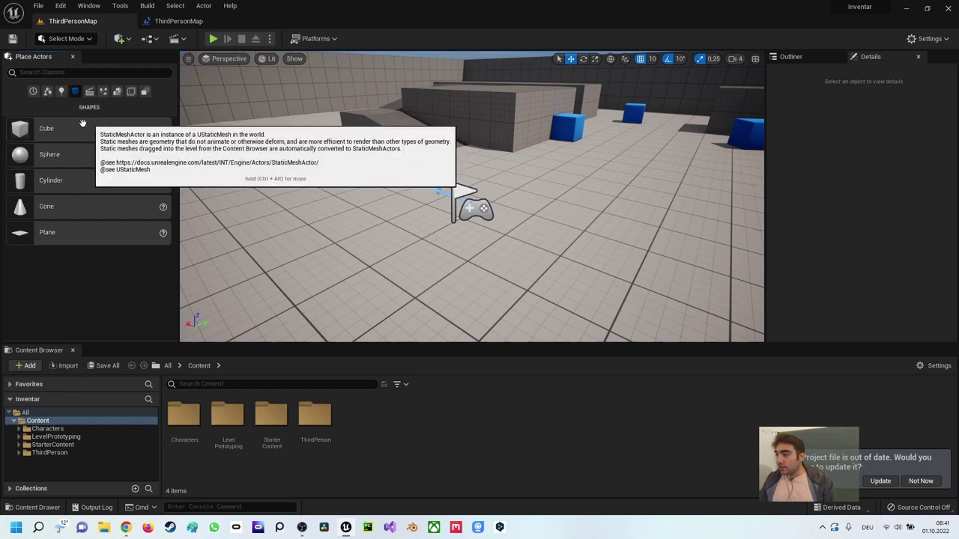
drag(45, 129, 405, 190)
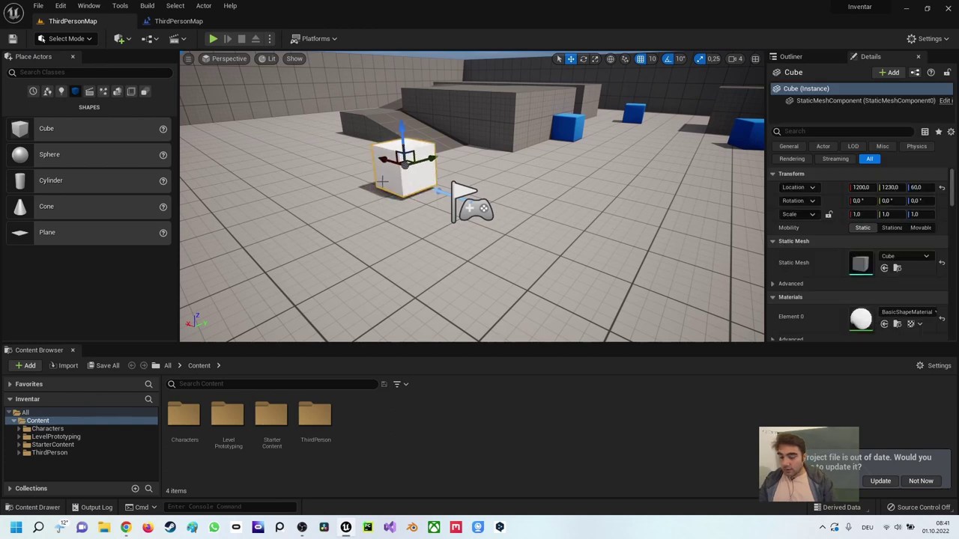
key(Delete)
mouse_move(51, 180)
mouse_down()
mouse_move(380, 161)
mouse_move(378, 137)
mouse_up()
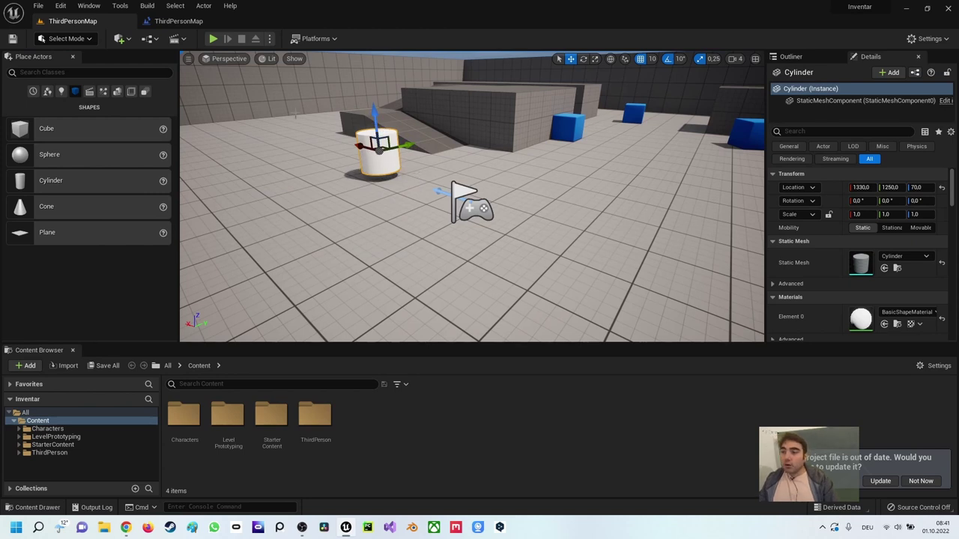
click(149, 38)
click(212, 138)
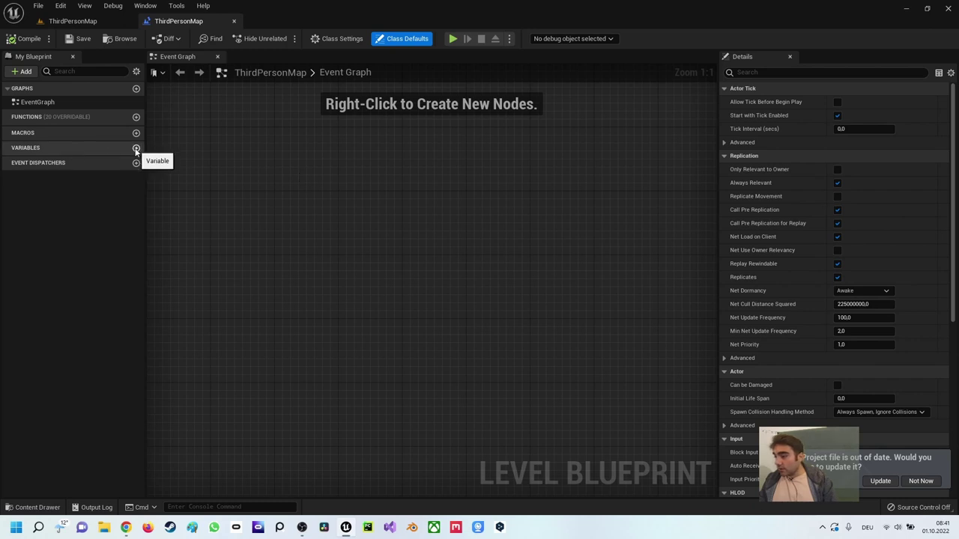
- Create a Rucksack variable as a String array, compile, and return to the level tab
click(136, 148)
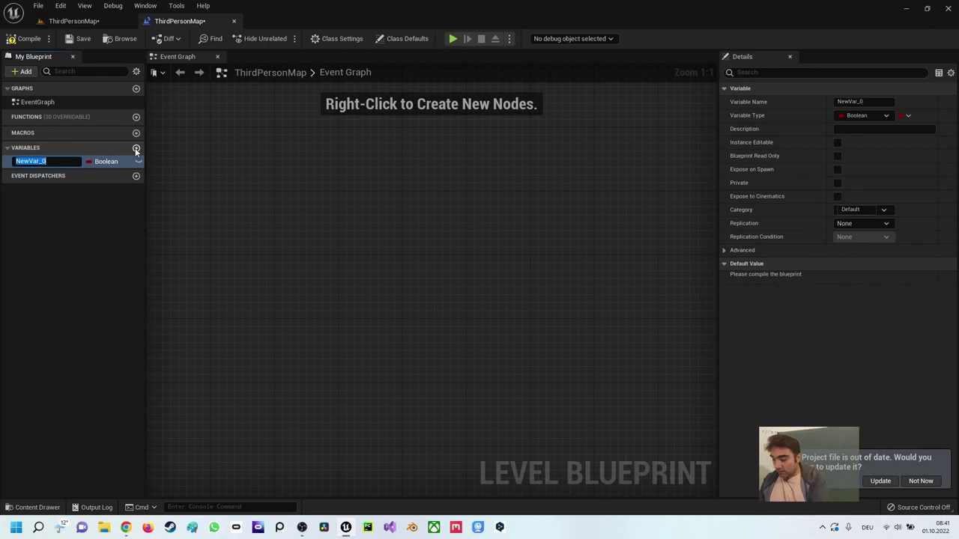
text(Rucksack)
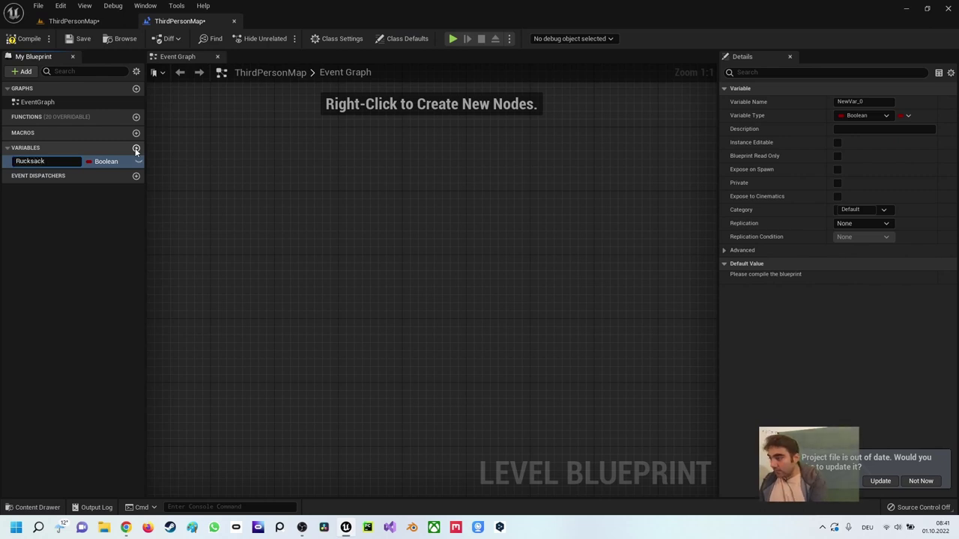
key(Return)
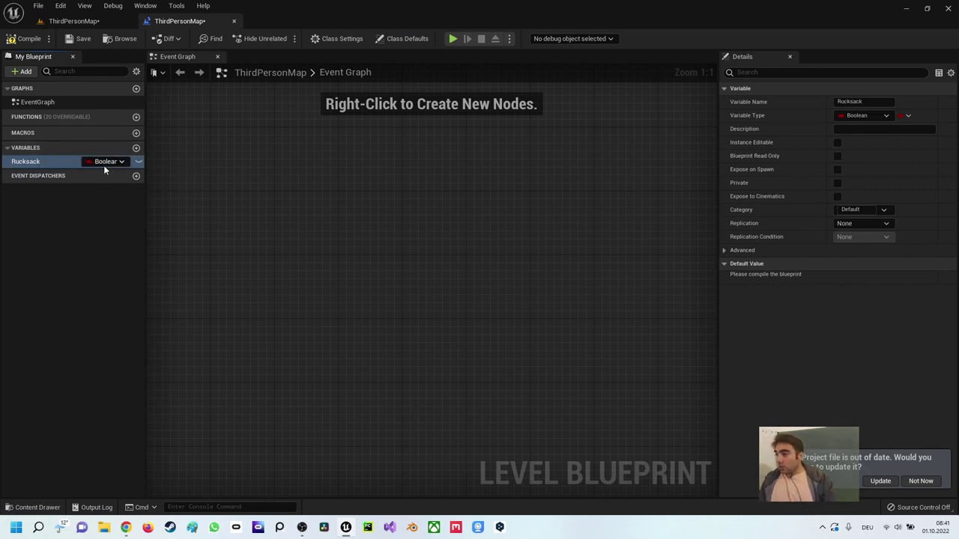
click(105, 162)
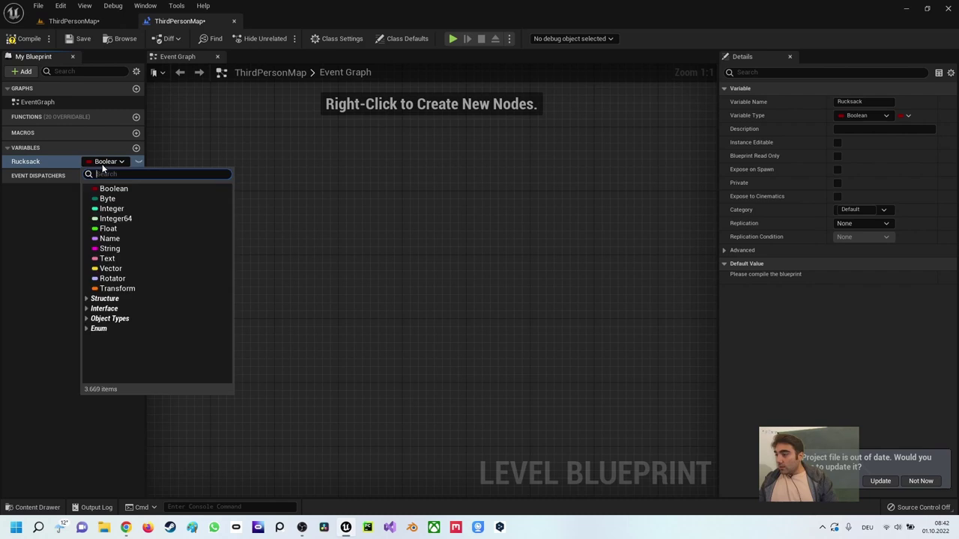
click(109, 248)
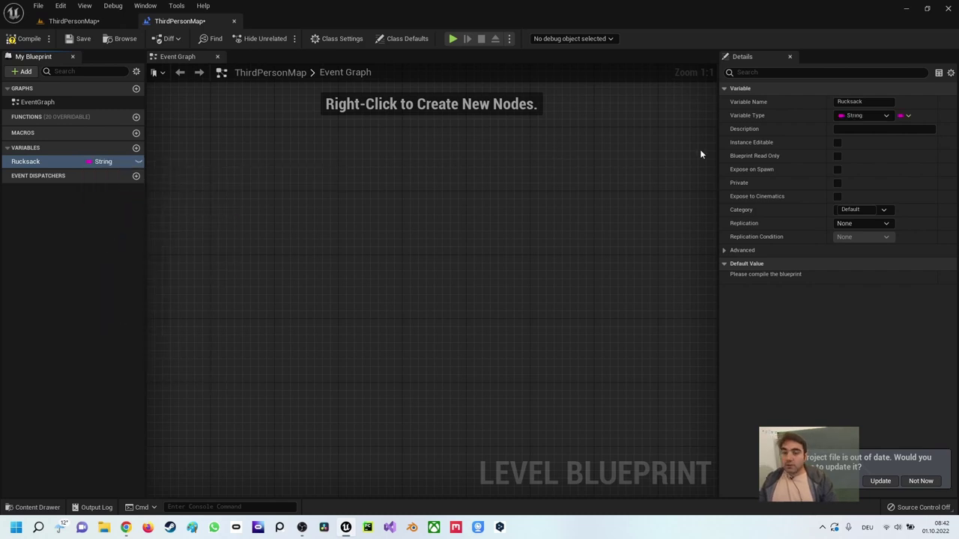
click(908, 116)
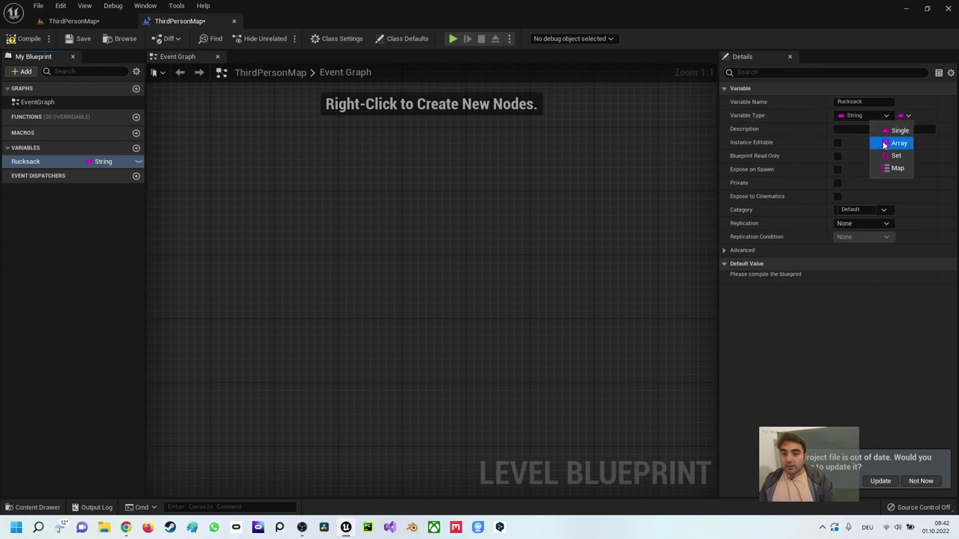
click(888, 143)
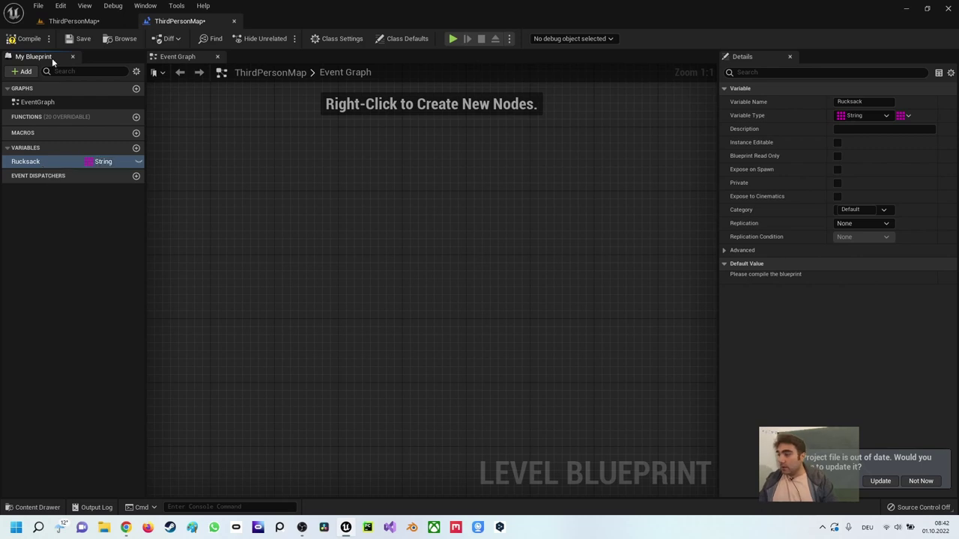
click(25, 42)
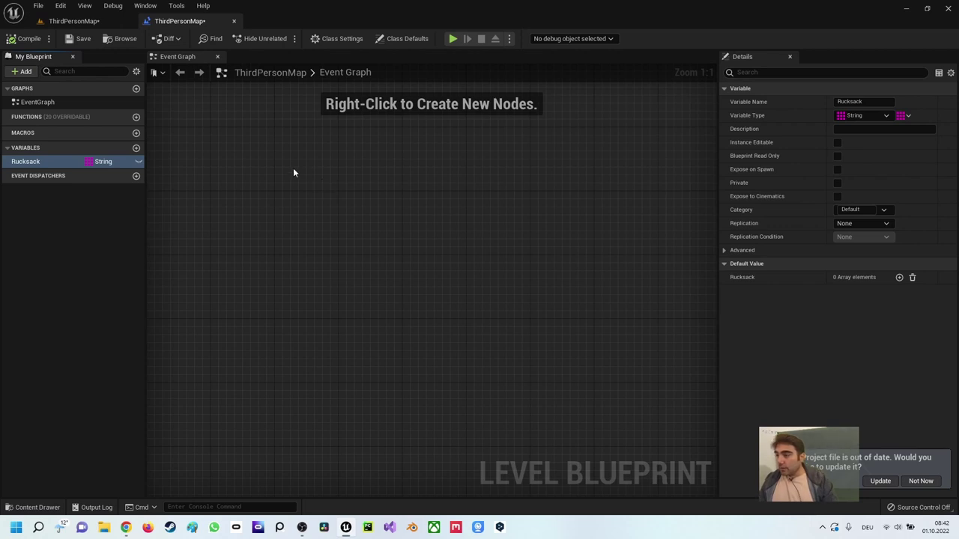
click(92, 25)
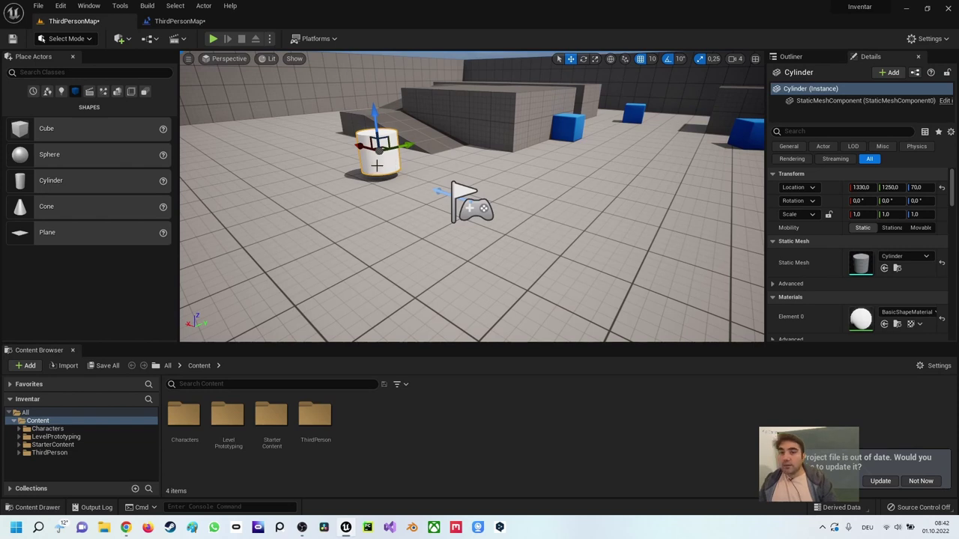
- Add an On Actor Hit collision event for the Cylinder to the Event Graph
click(179, 21)
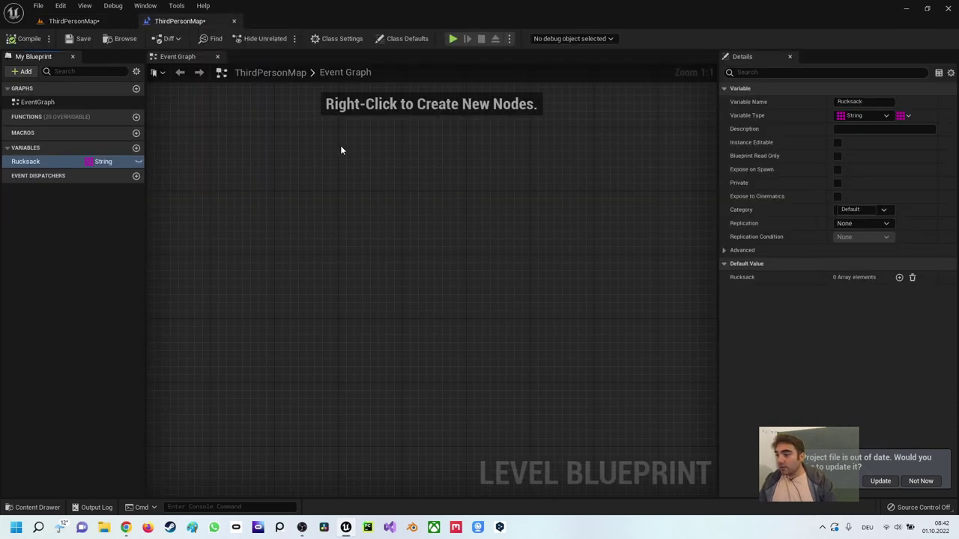
right_click(322, 199)
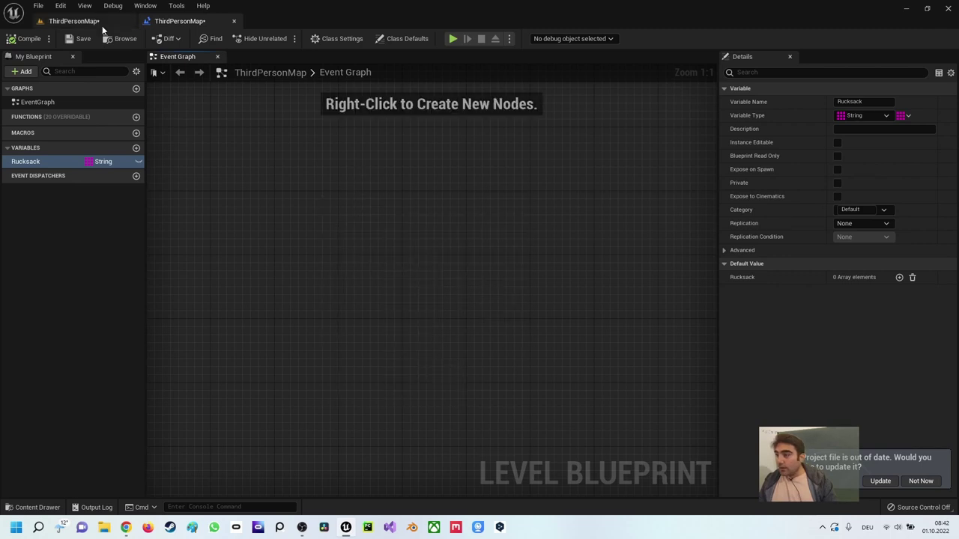
click(74, 21)
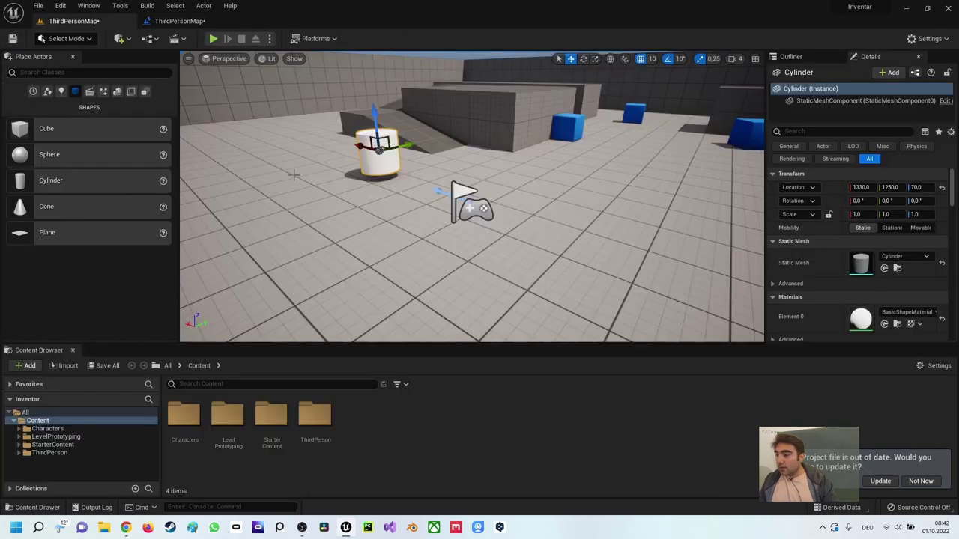
click(163, 20)
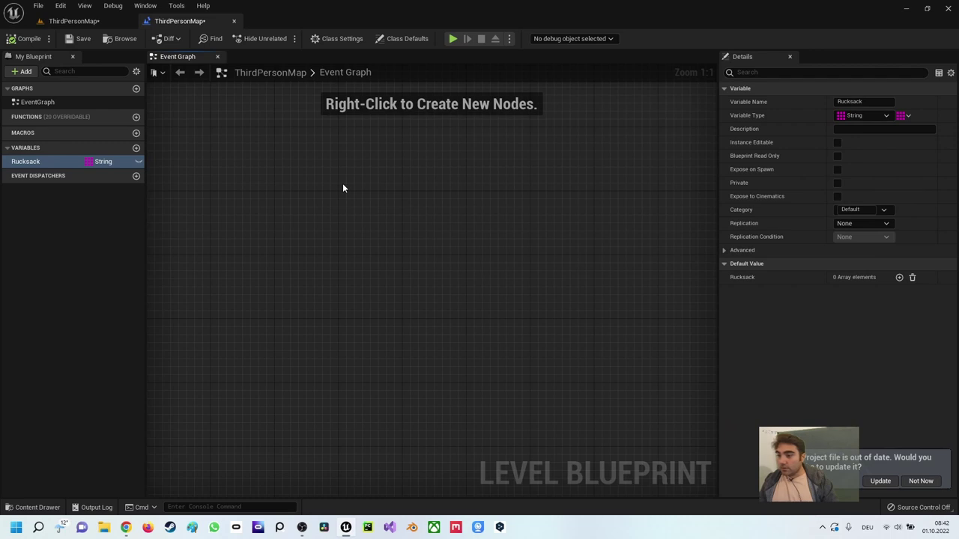
right_click(343, 188)
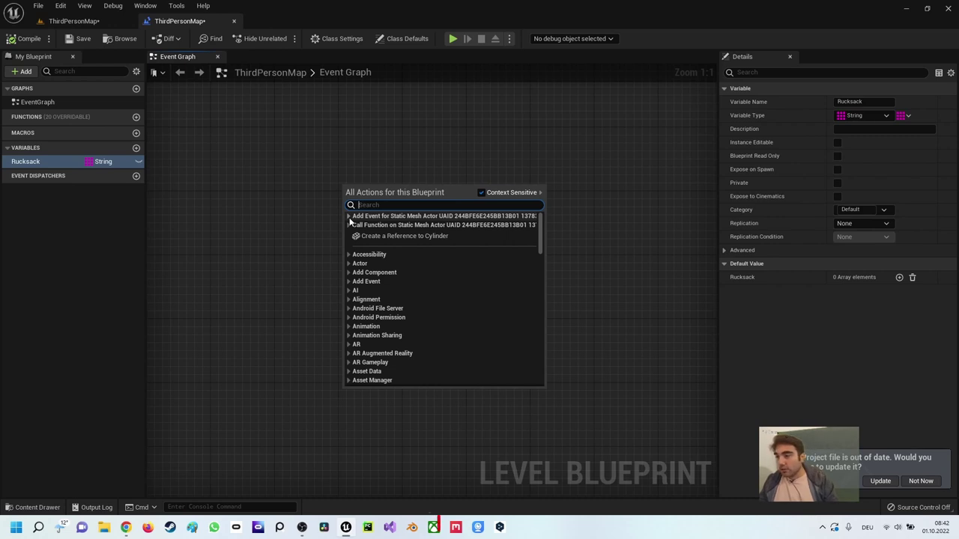
click(348, 217)
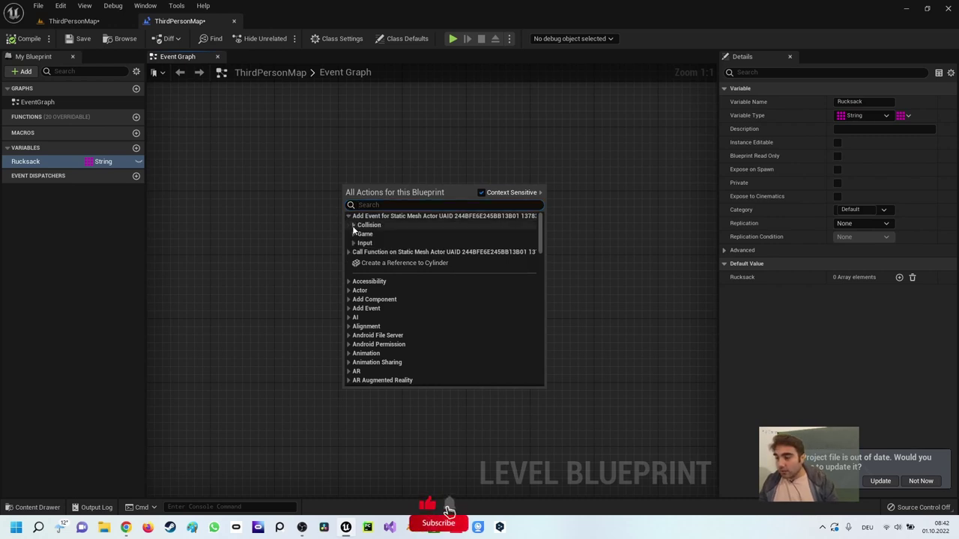
click(354, 226)
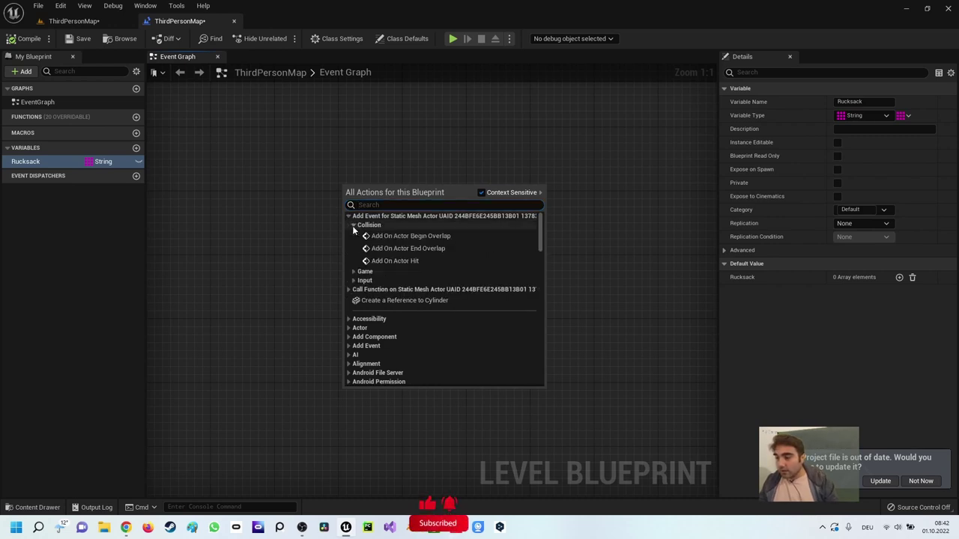
click(401, 263)
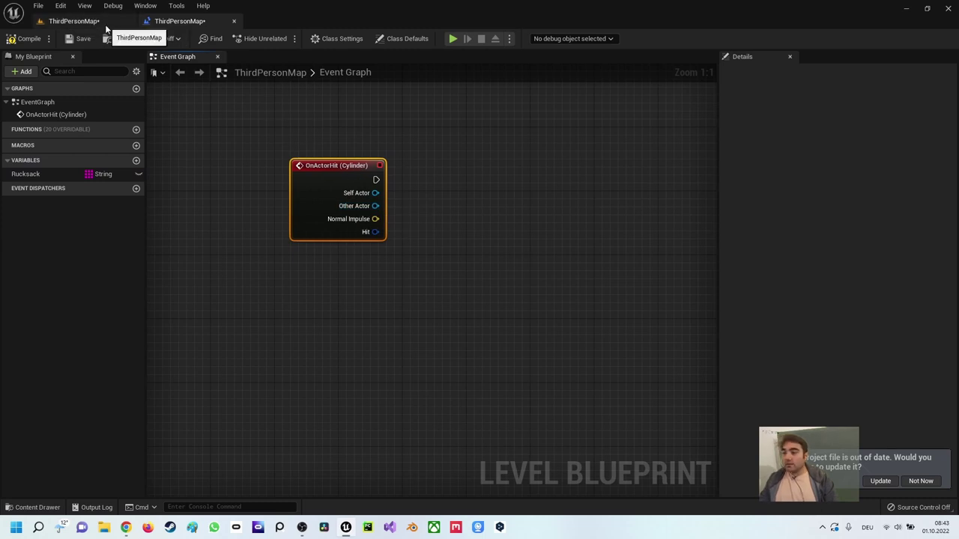
click(88, 20)
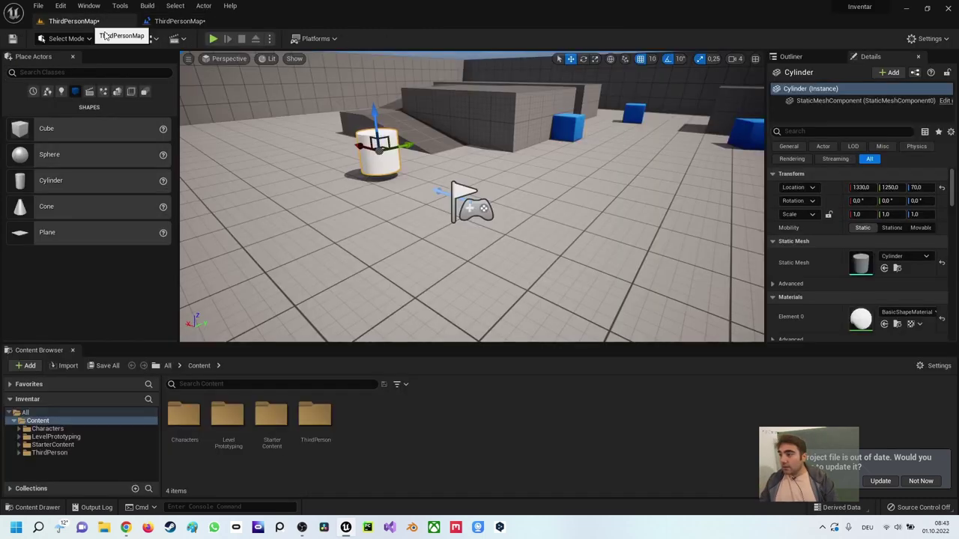
click(180, 21)
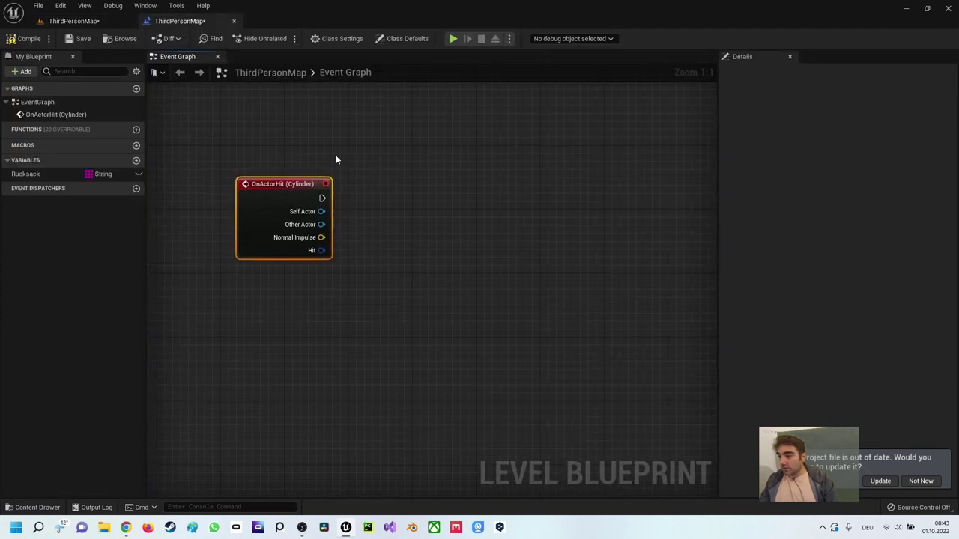
- Wire the Cylinder hit event into a Destroy Actor node placed beside it
drag(321, 197, 441, 201)
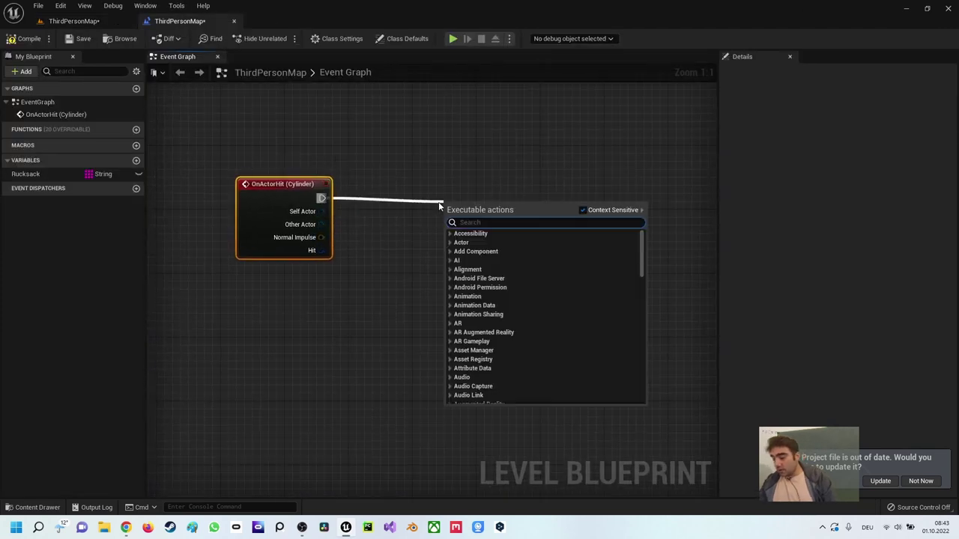
text(destroy)
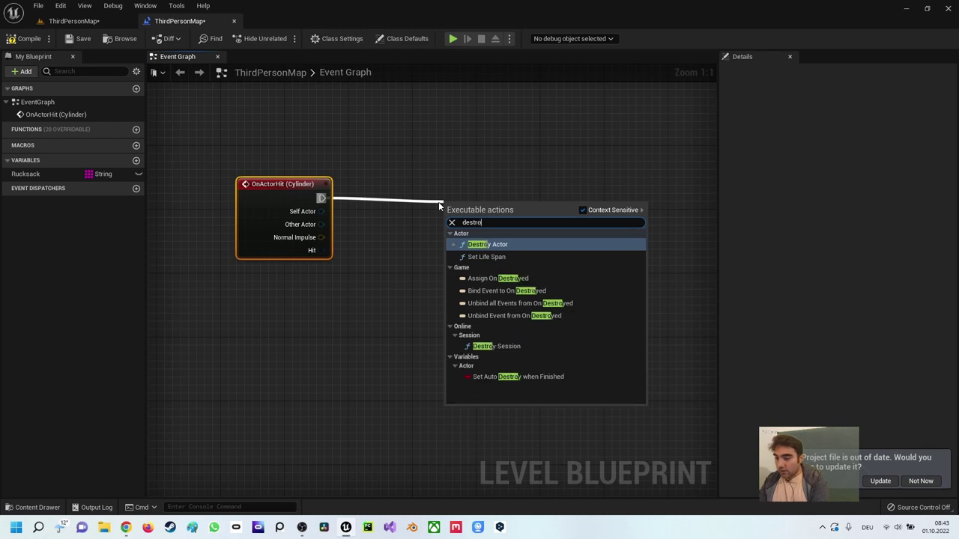
key(Return)
drag(495, 220, 438, 189)
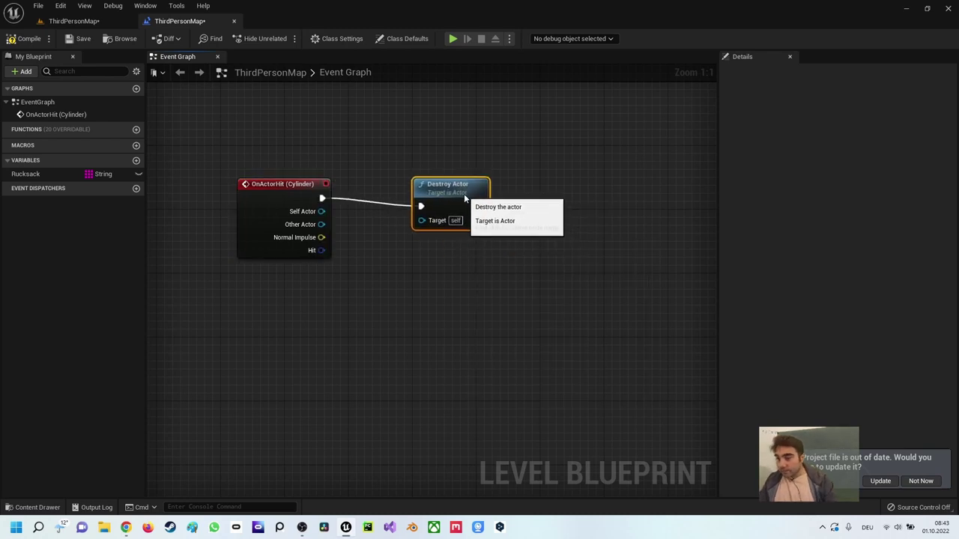
click(331, 141)
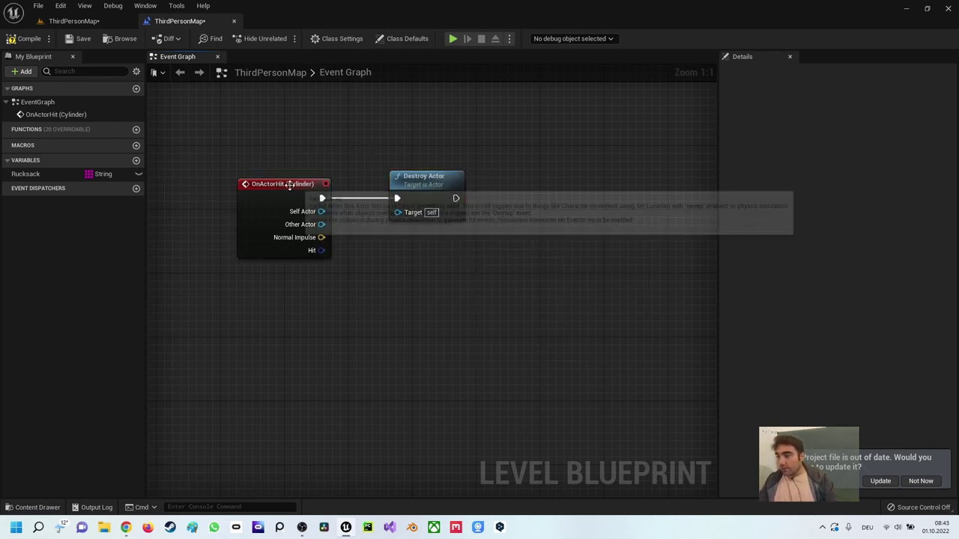
click(46, 21)
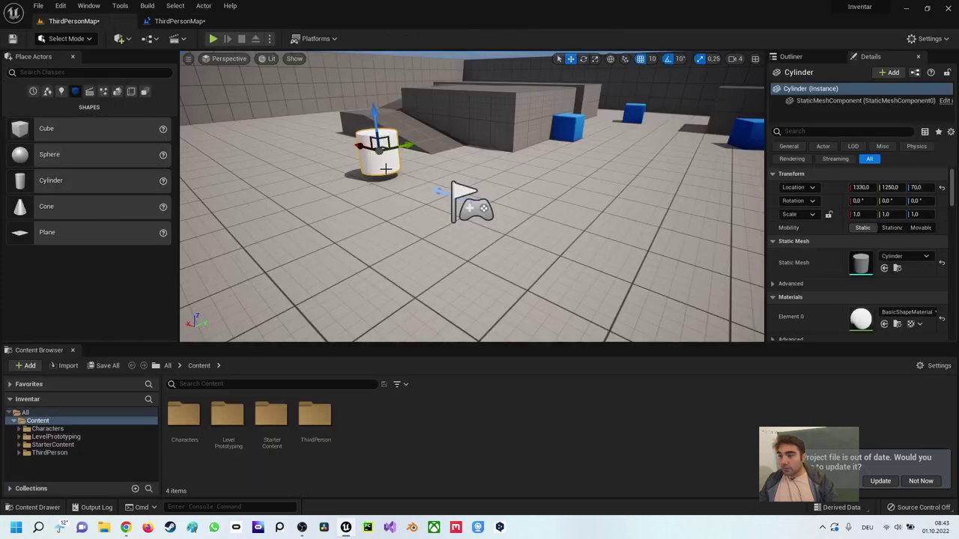
- Rename the Cylinder actor to Taschenlampe in the Outliner and recompile the Level Blueprint
click(799, 57)
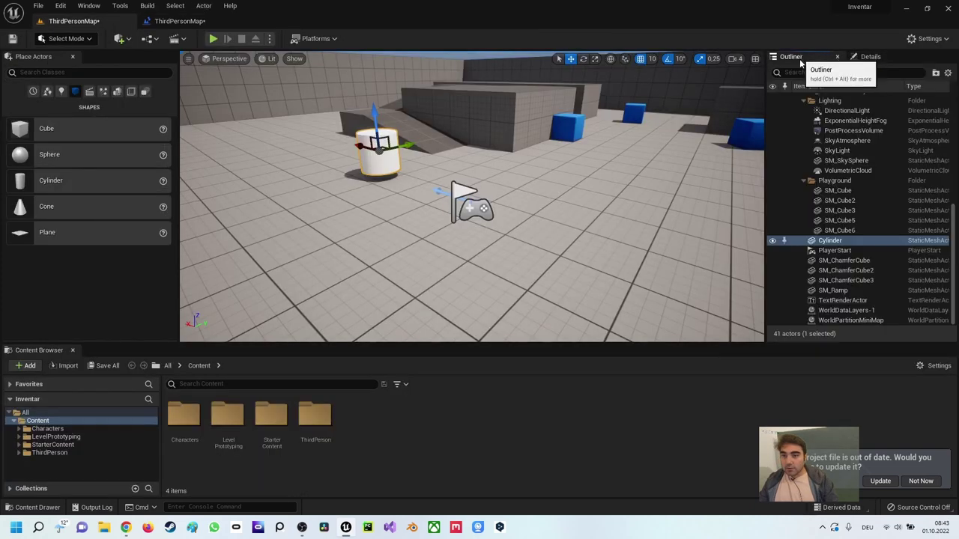
click(846, 242)
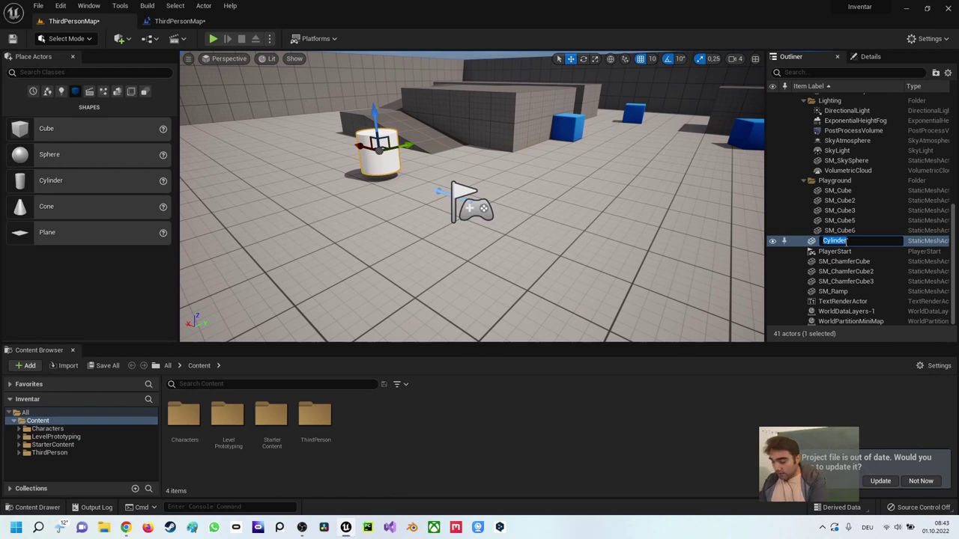
text(Taschen)
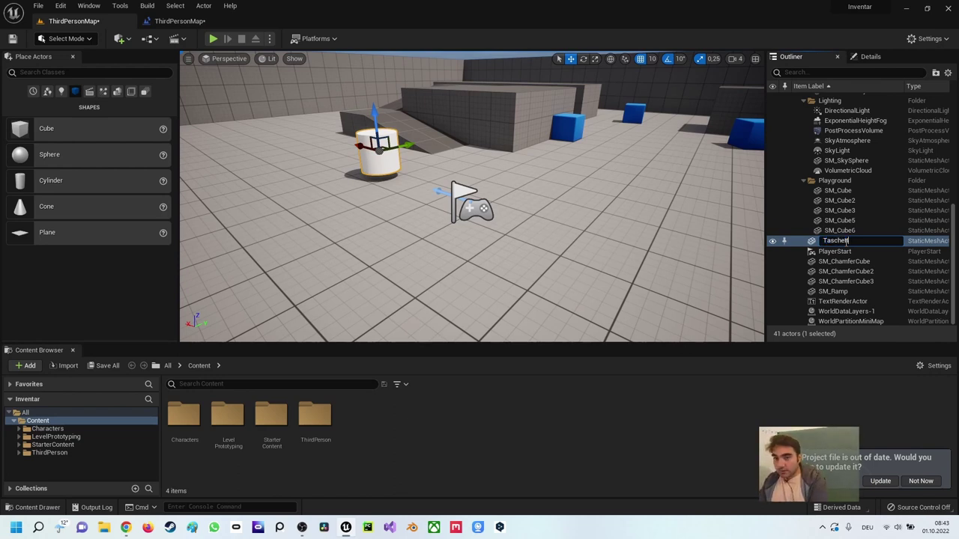
text(lampe)
key(Return)
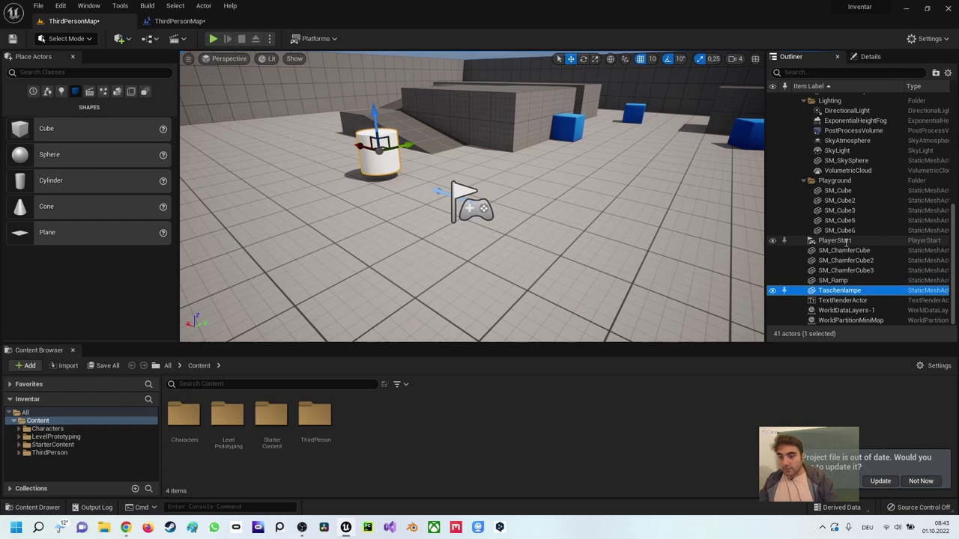
click(177, 21)
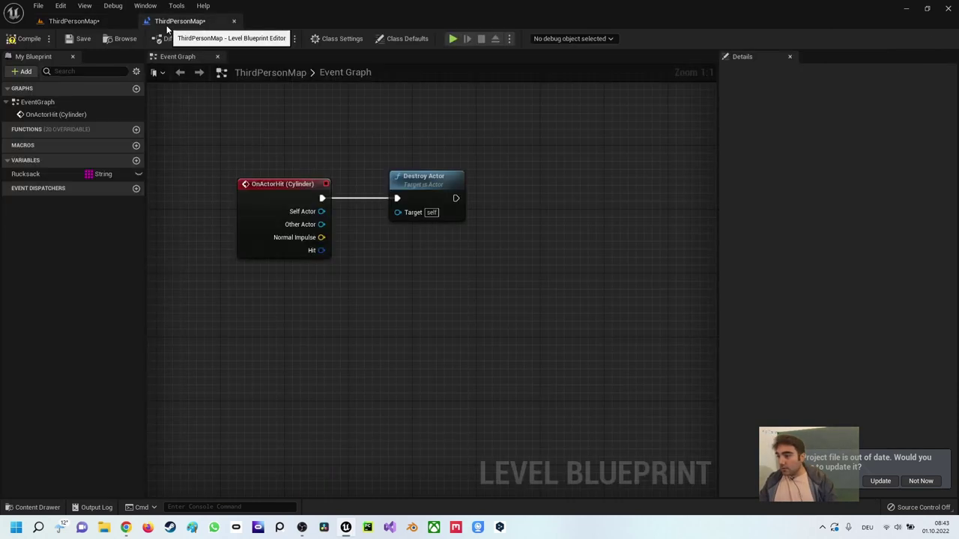
click(26, 41)
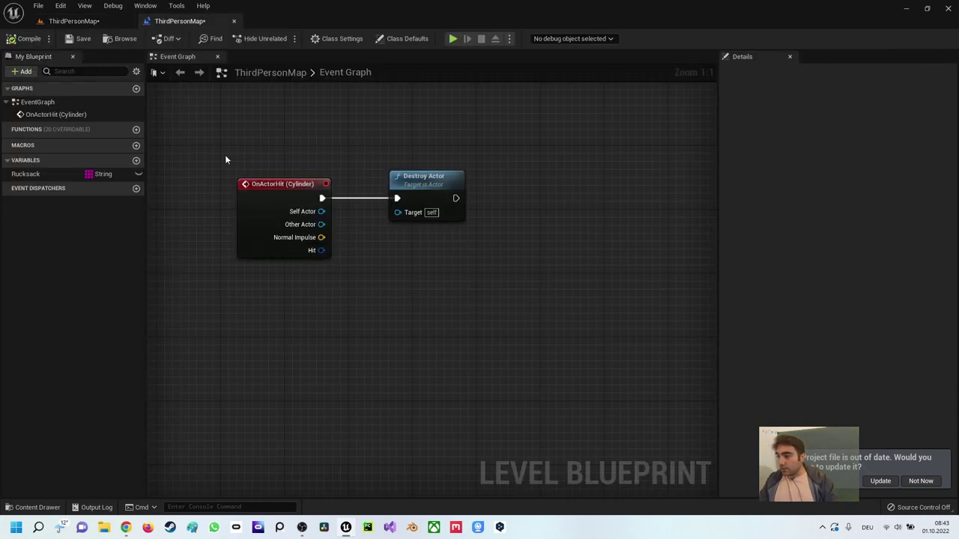
- Delete the old Cylinder hit event and Destroy Actor nodes from the graph
click(297, 198)
key(Delete)
click(415, 182)
key(Delete)
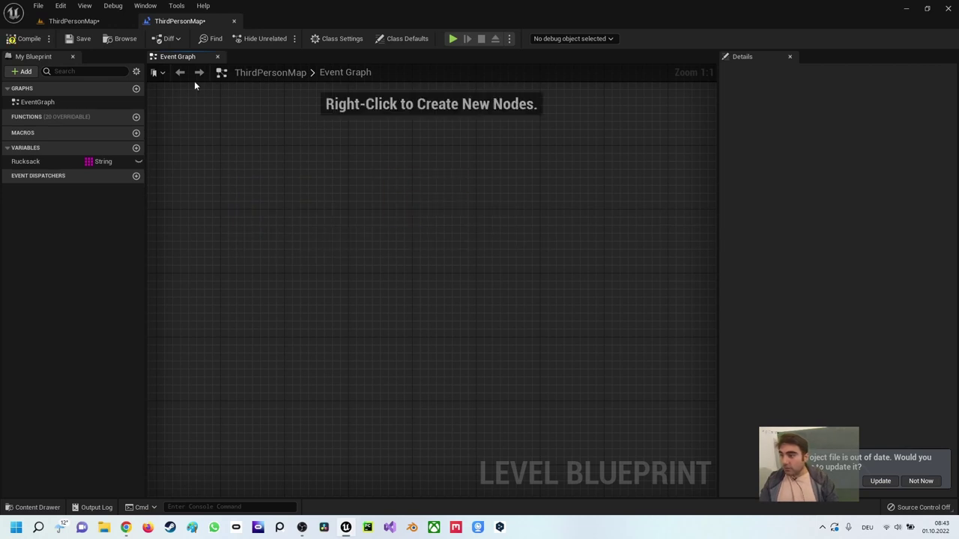
click(74, 21)
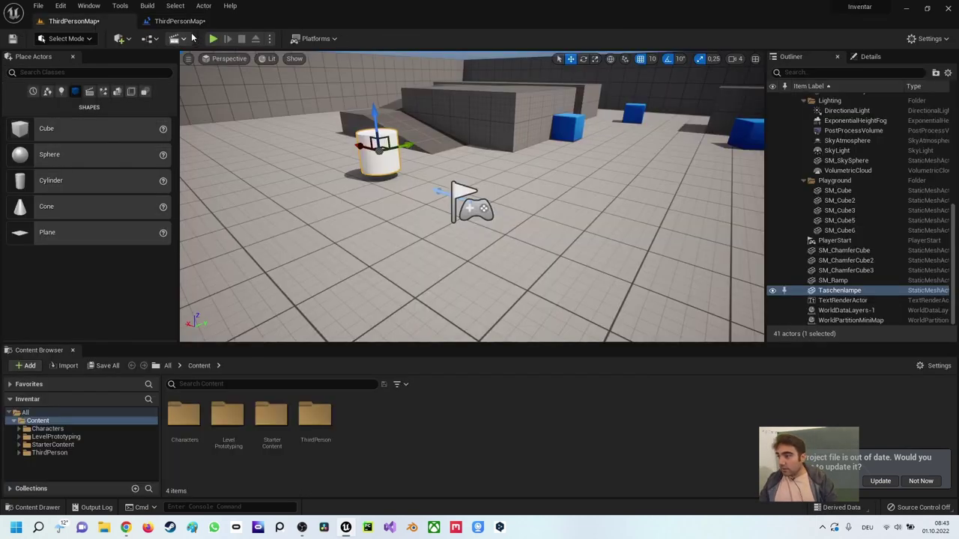
click(180, 21)
- Add an On Actor Hit collision event for Taschenlampe
right_click(297, 175)
click(303, 200)
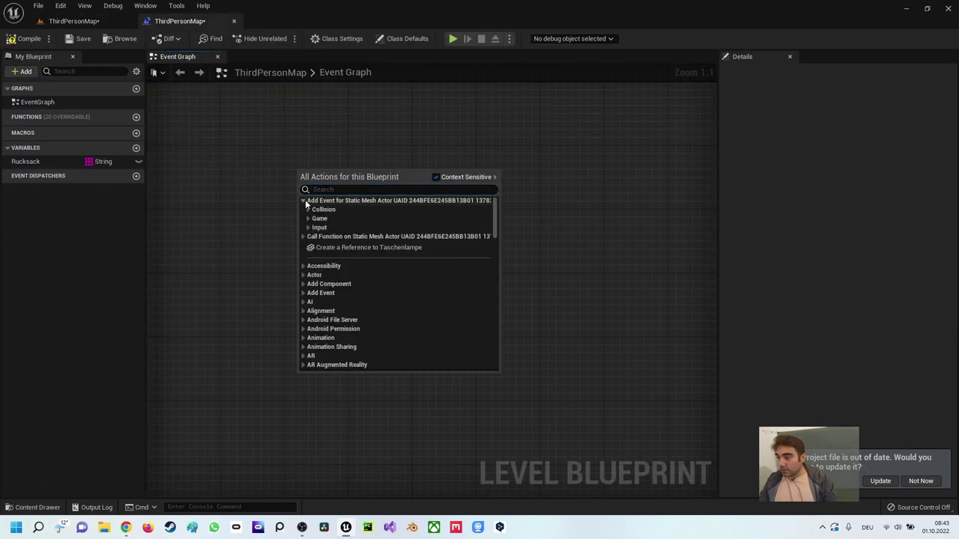
click(307, 209)
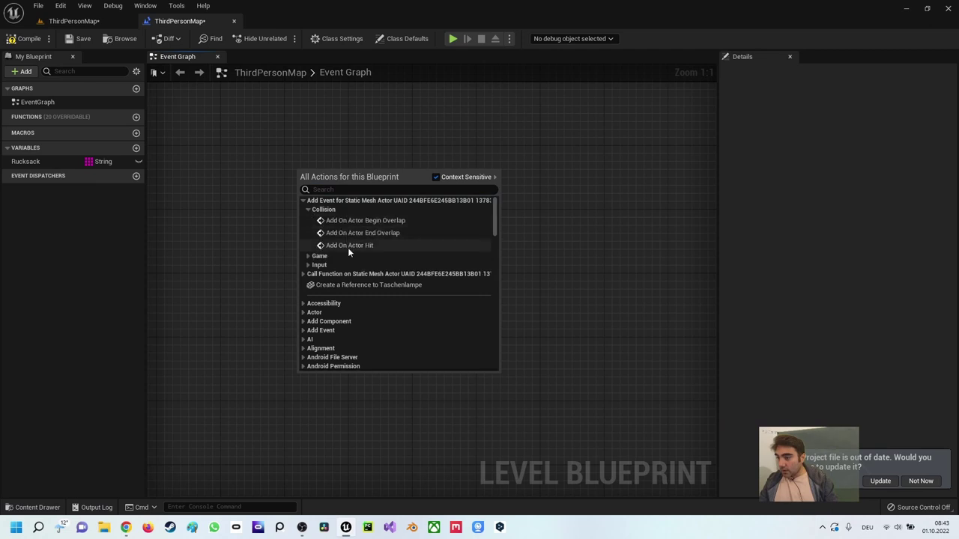
click(348, 247)
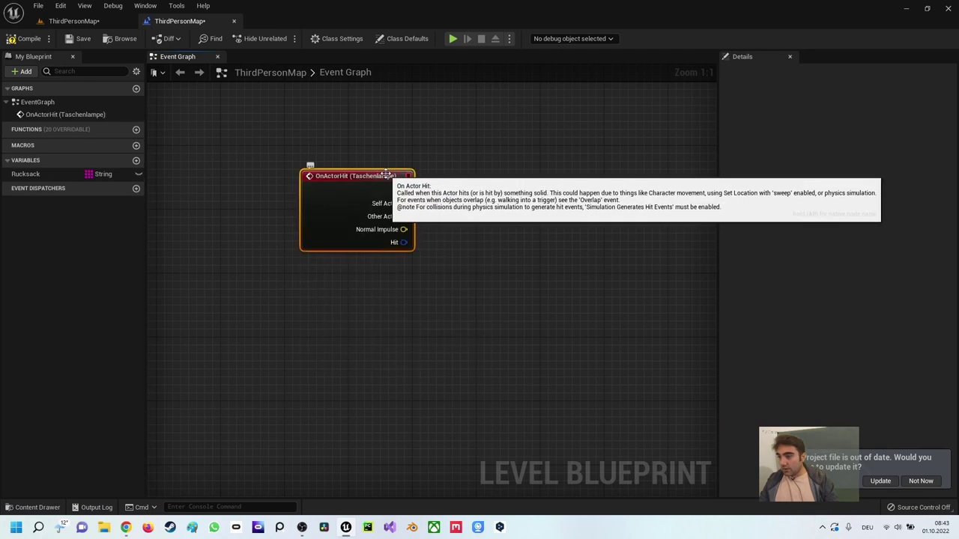
- Wire the Taschenlampe hit event into a new Destroy Actor node
right_drag(435, 204, 323, 209)
drag(296, 191, 355, 192)
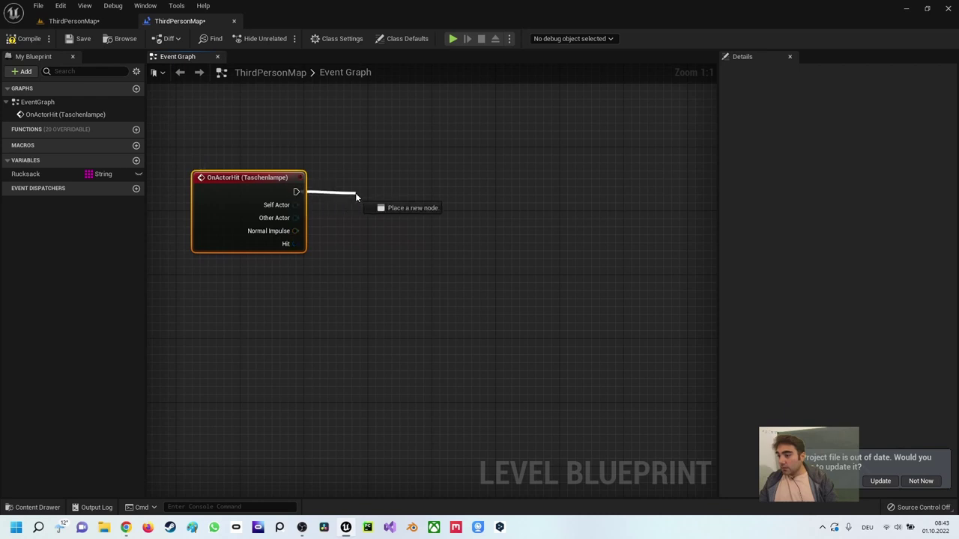
text(destroy)
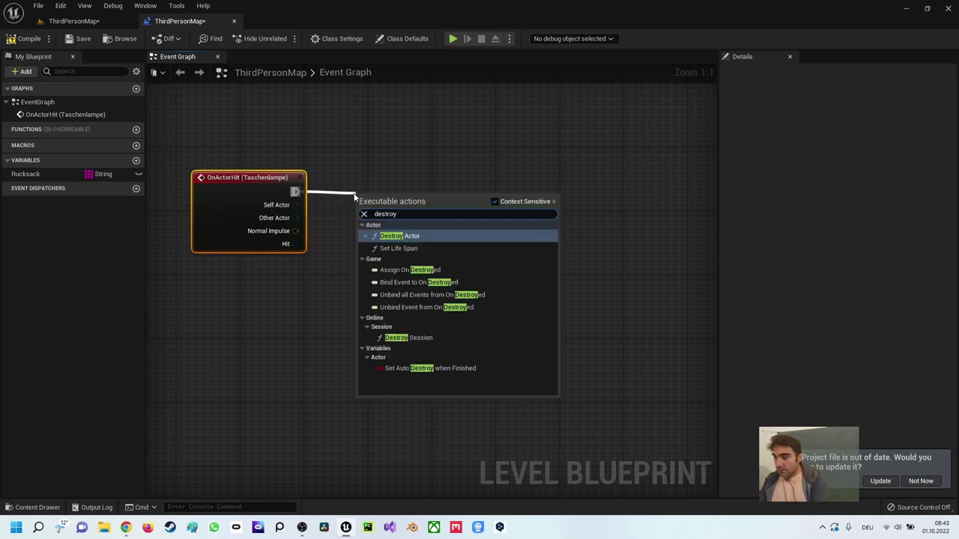
key(Return)
drag(393, 204, 410, 173)
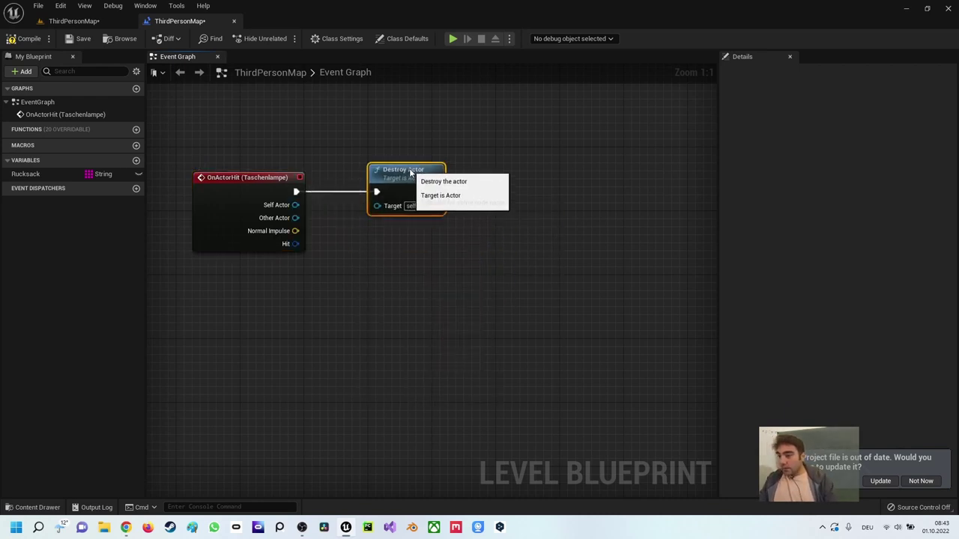
click(311, 147)
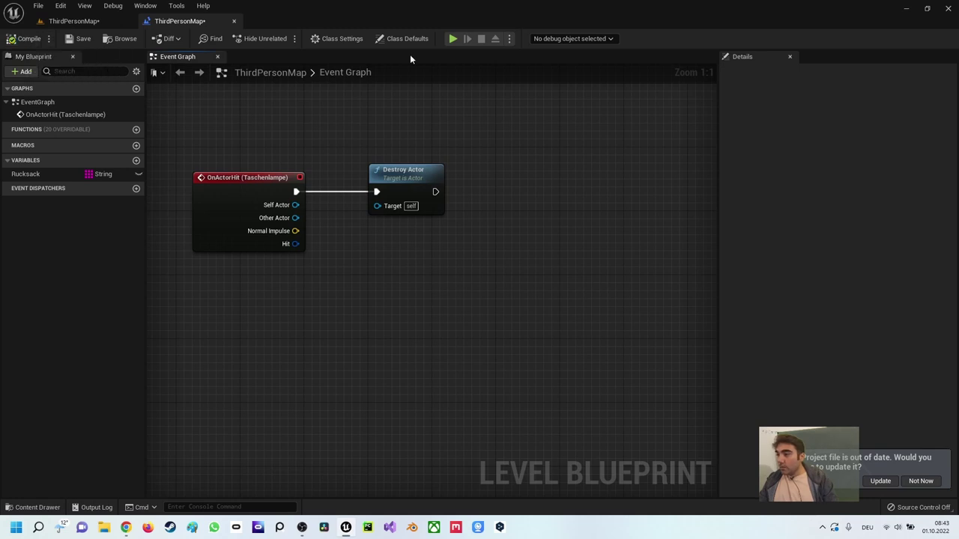
click(508, 40)
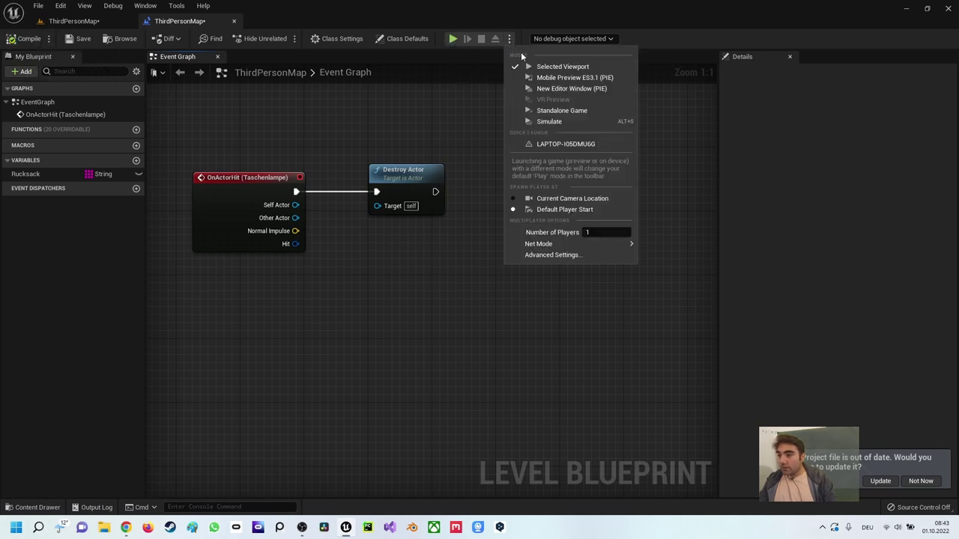
click(552, 91)
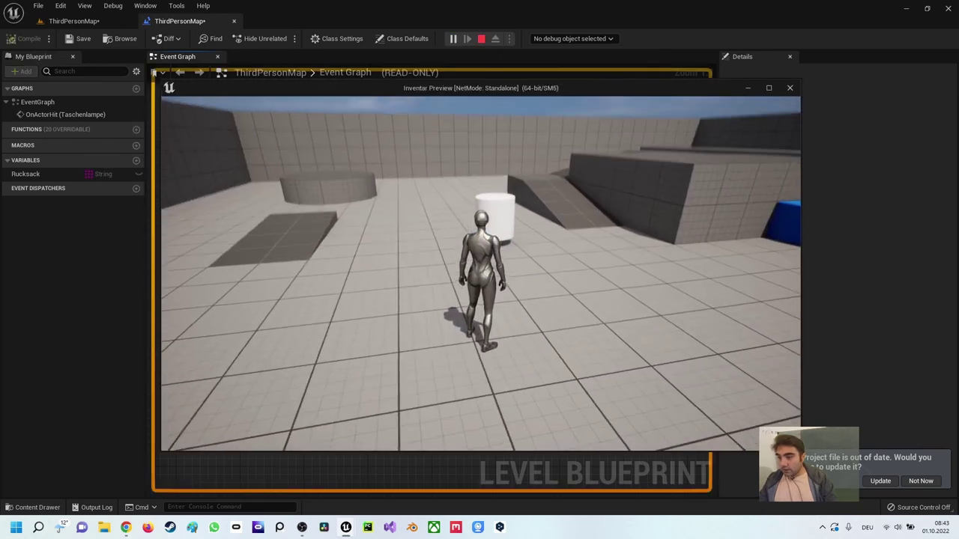
key(w)
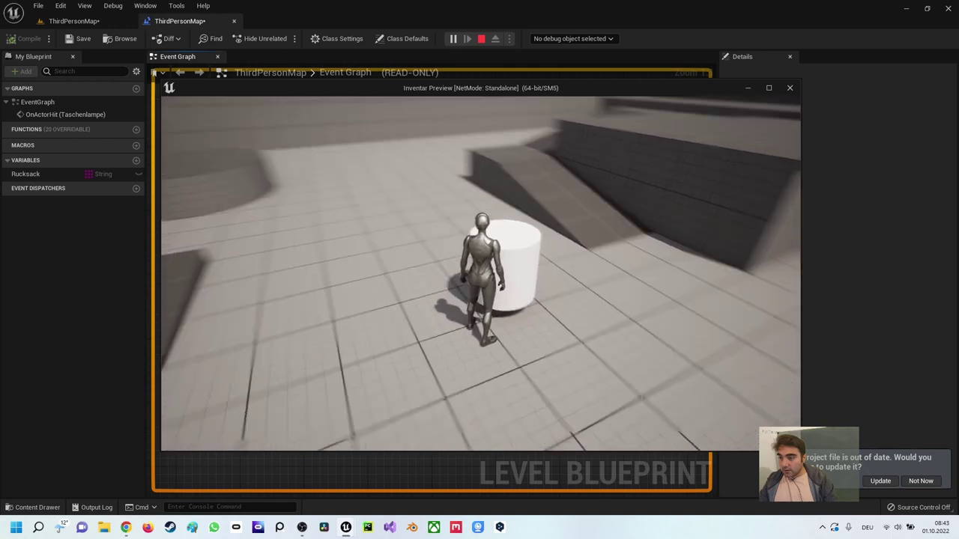
key(Escape)
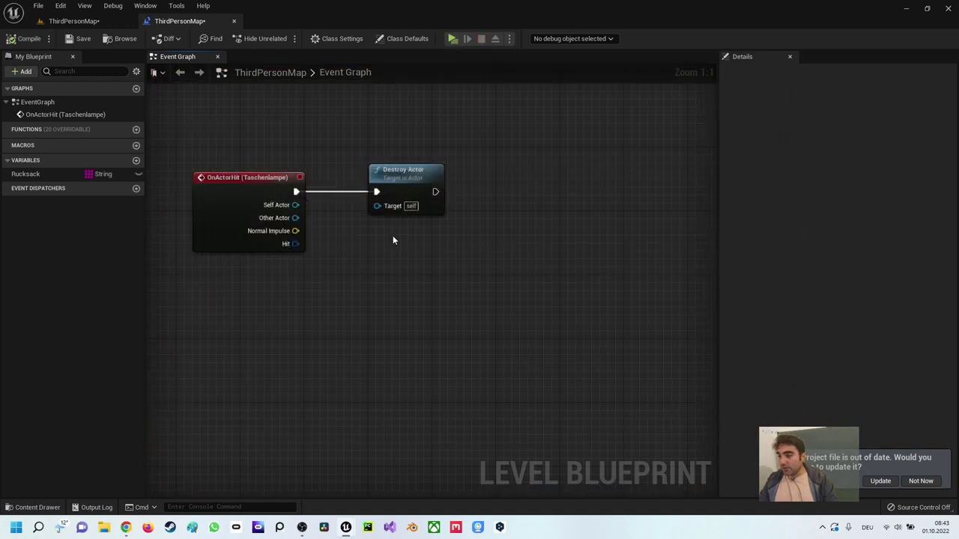
drag(404, 180, 452, 182)
- Add a Taschenlampe actor reference and connect it to Destroy Actor's Target
right_drag(296, 145, 361, 100)
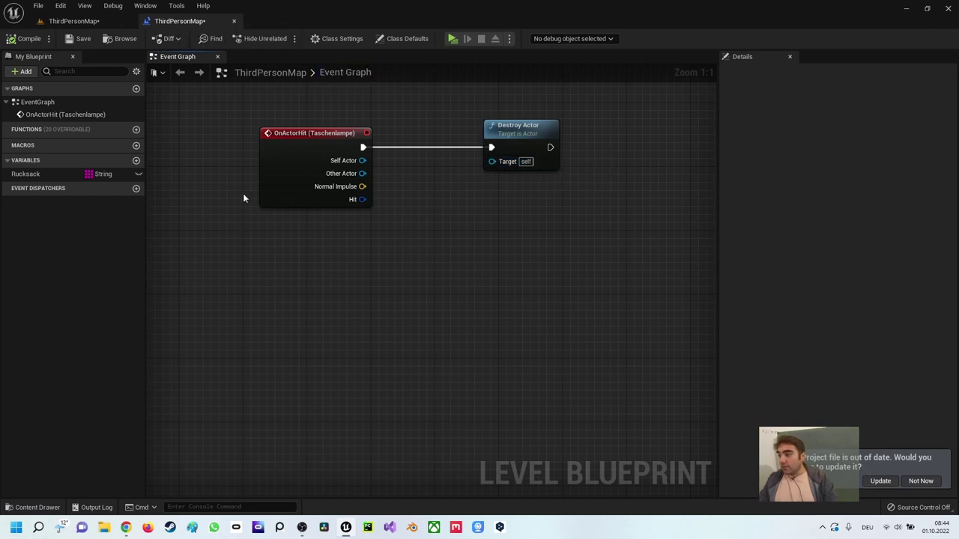
right_click(320, 246)
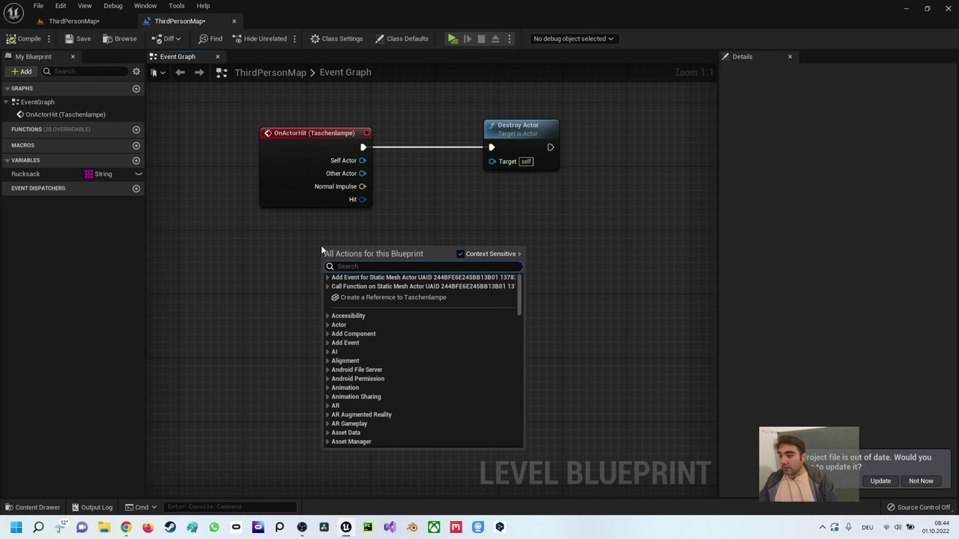
click(371, 300)
drag(403, 255, 492, 161)
click(418, 193)
- Compile the Level Blueprint and run a quick test play, then stop it
click(29, 39)
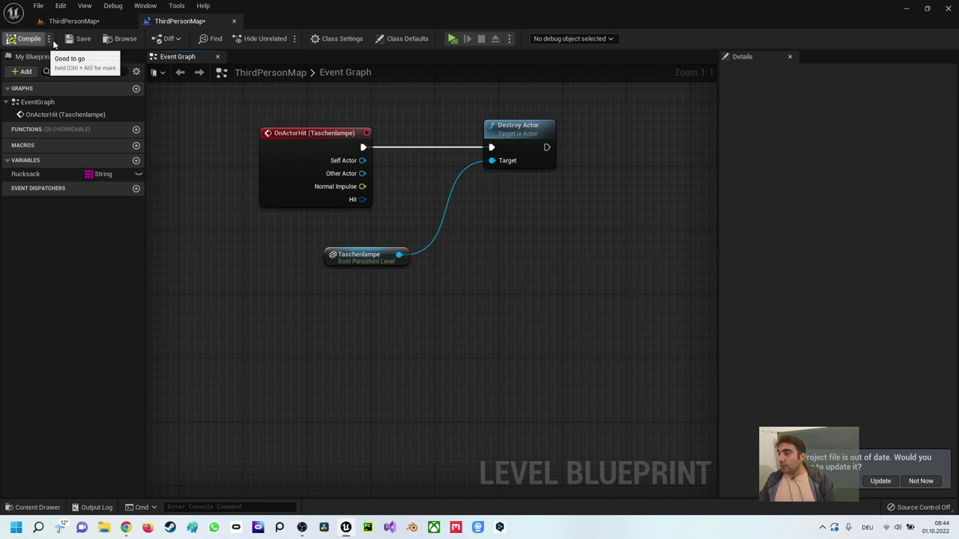
click(452, 38)
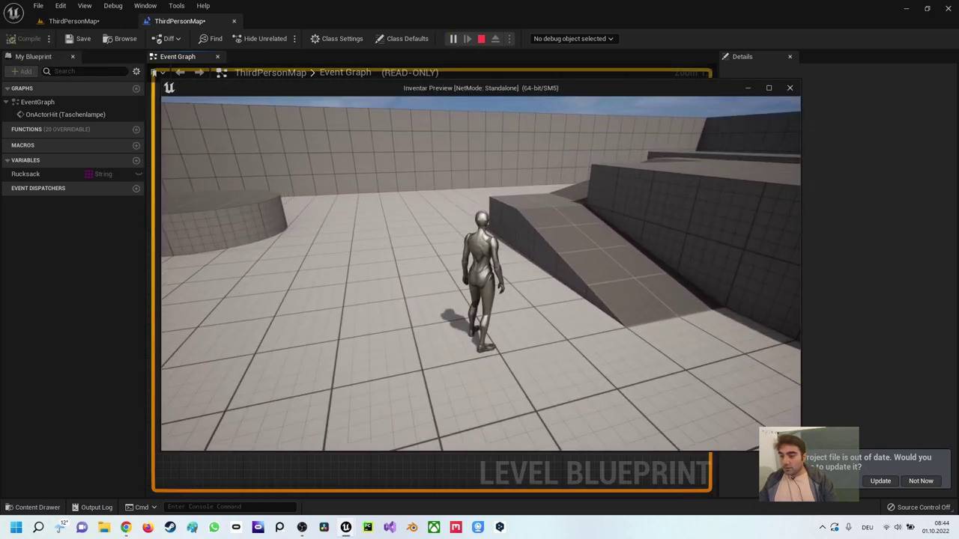
key(Escape)
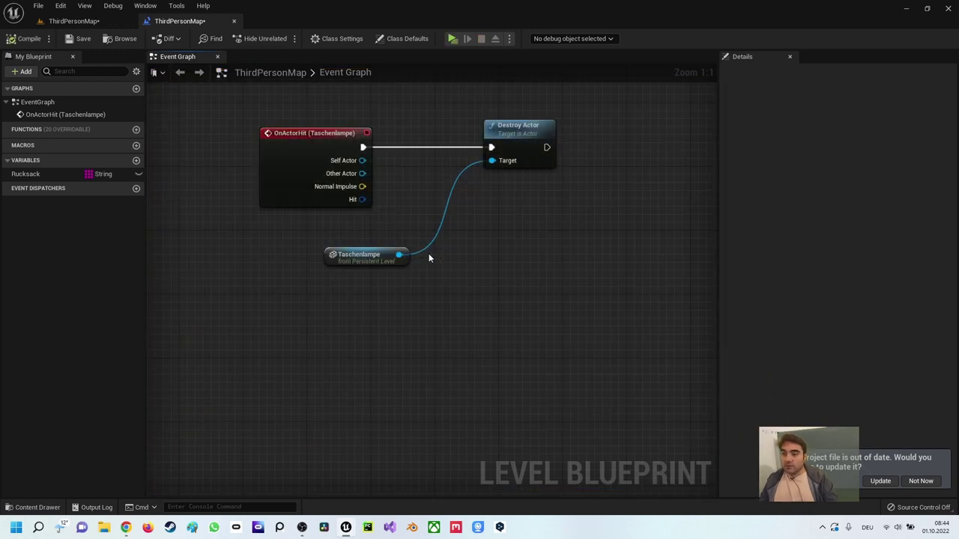
right_drag(429, 258, 399, 267)
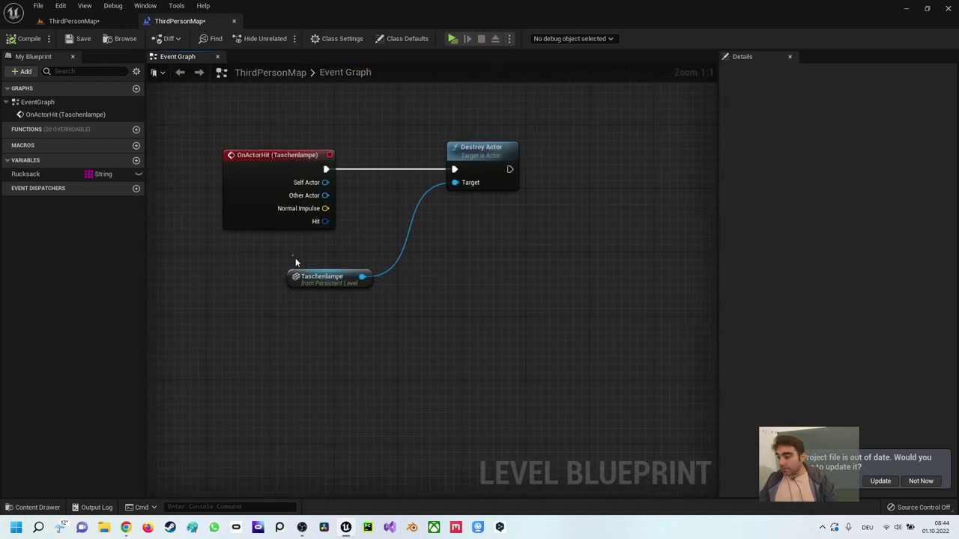
- Place a Get Rucksack node in the graph below Destroy Actor
click(360, 272)
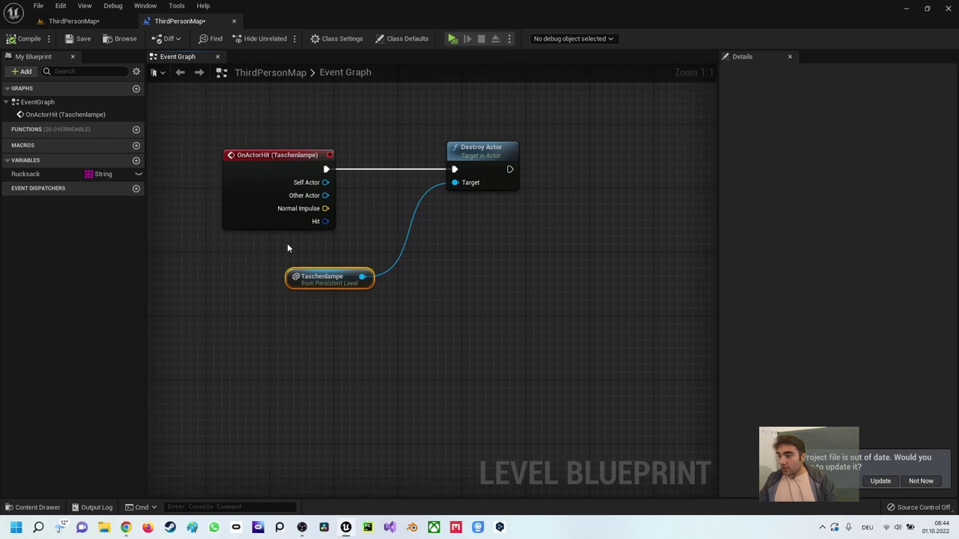
click(520, 226)
right_drag(520, 226, 428, 260)
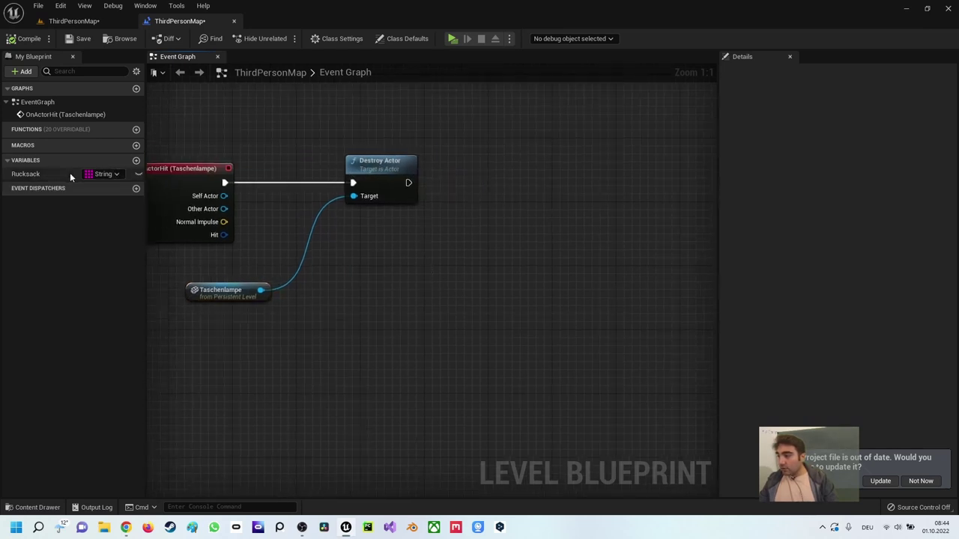
drag(26, 175, 352, 260)
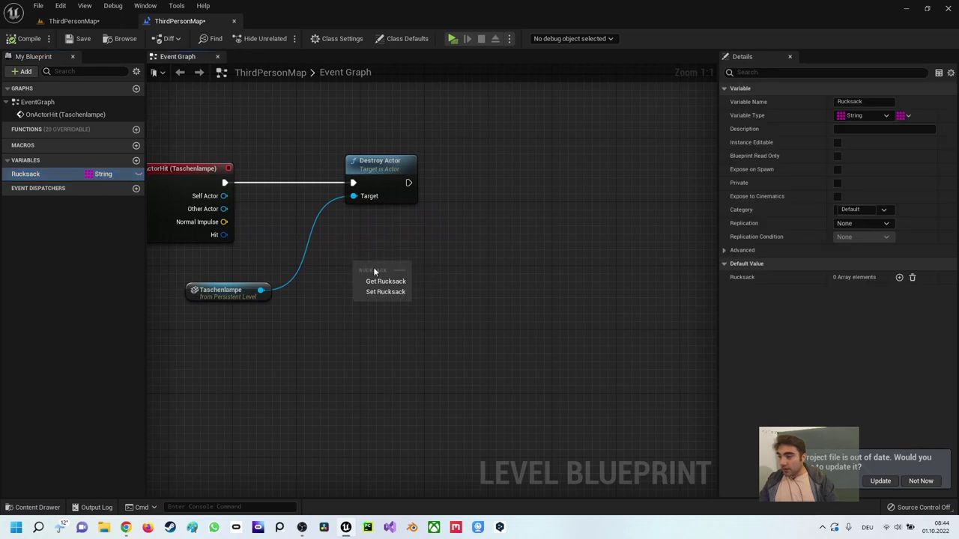
click(382, 276)
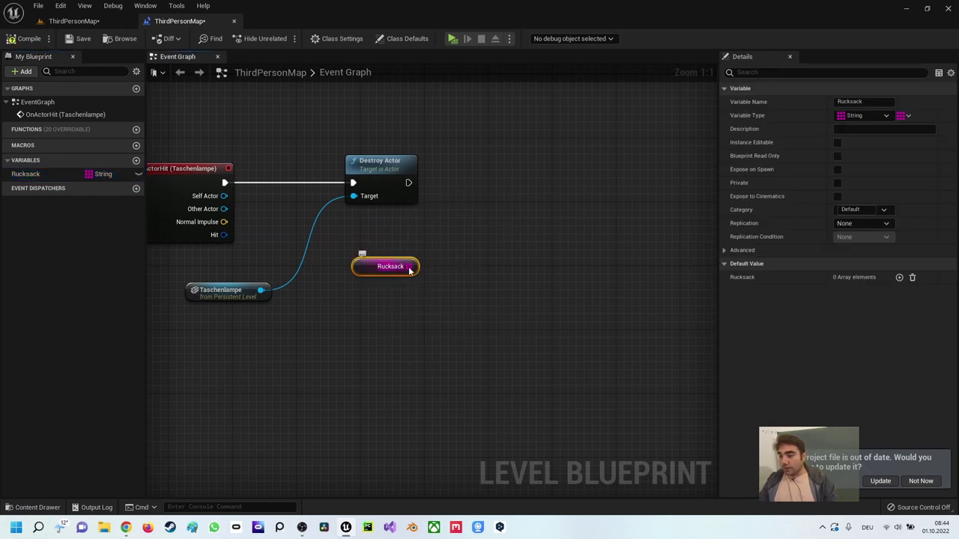
- Add an array Add node after Destroy Actor that appends 'Taschenlampe' to Rucksack
drag(409, 266, 466, 201)
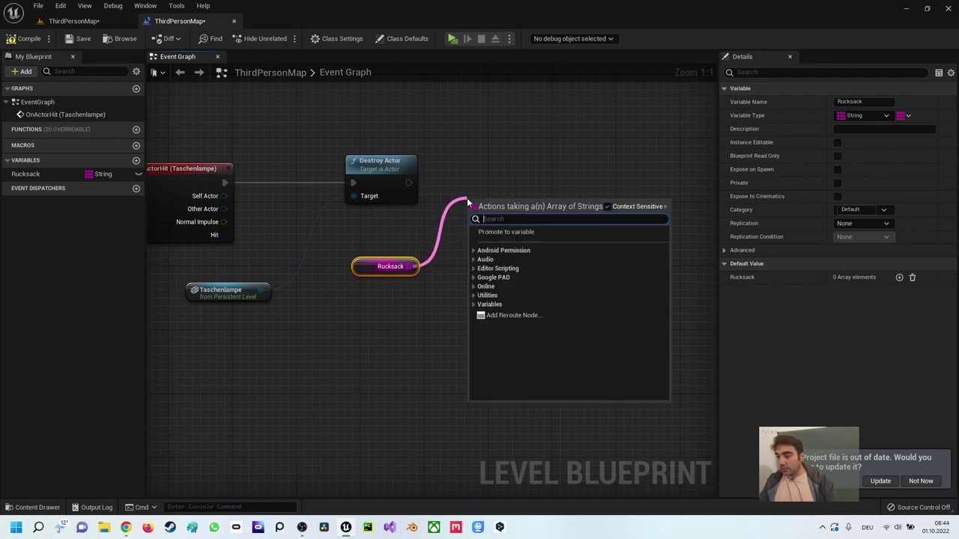
text(add)
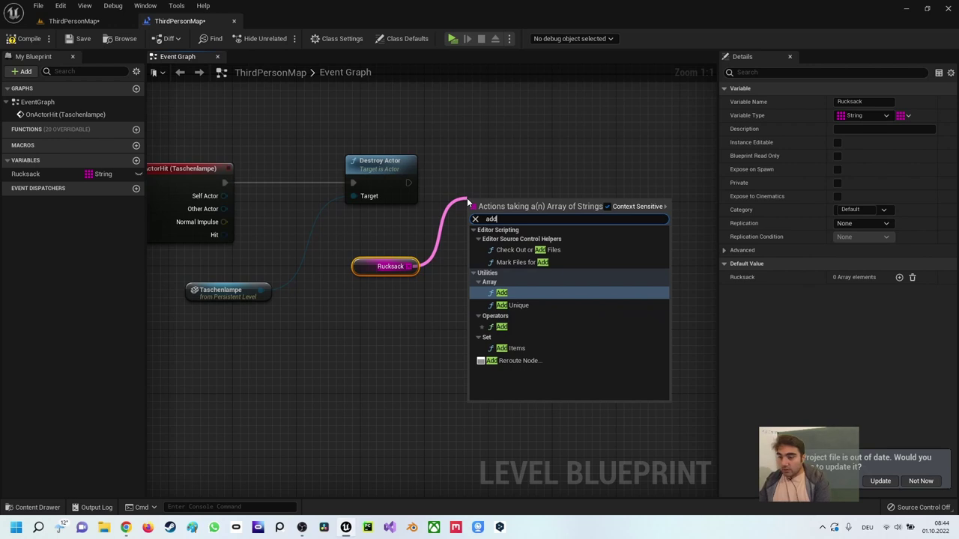
key(Return)
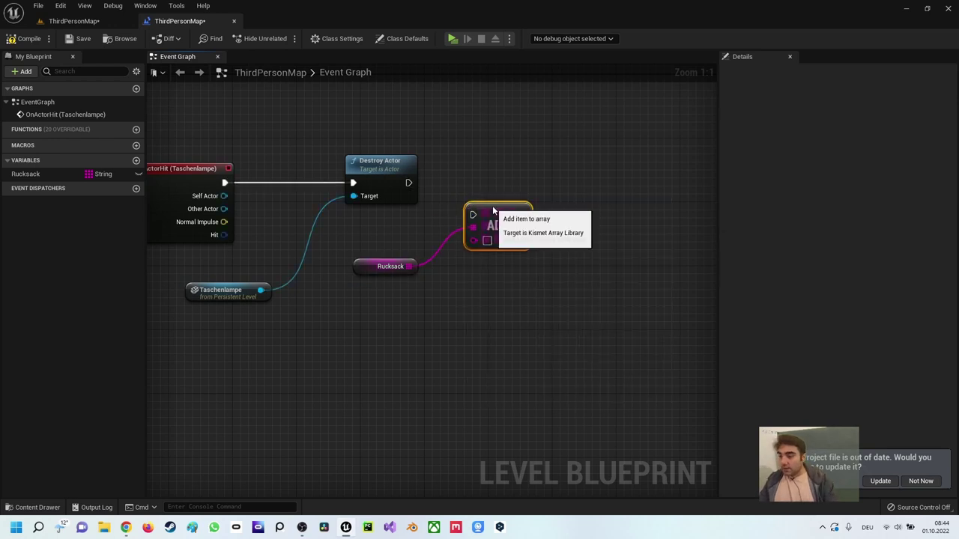
drag(493, 211, 484, 179)
drag(408, 183, 465, 185)
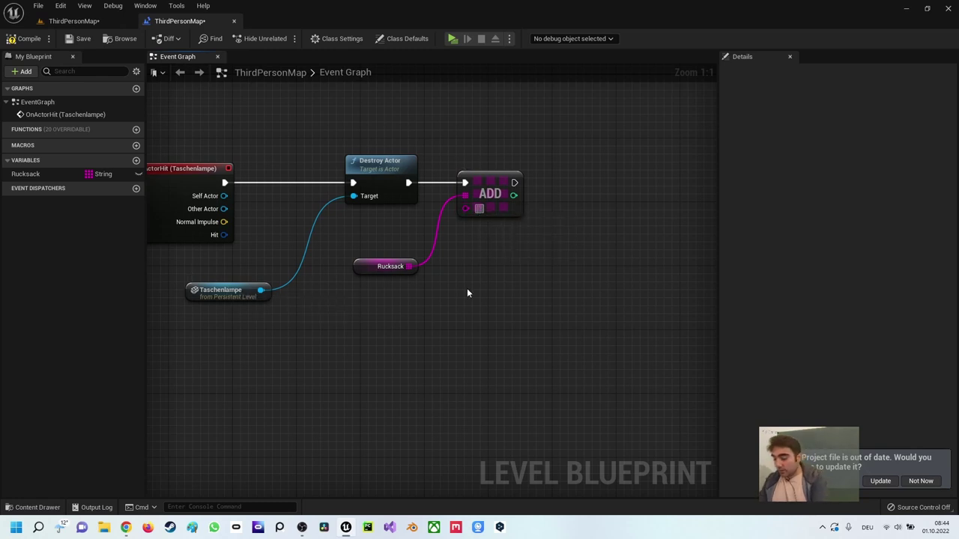
text(Tasch)
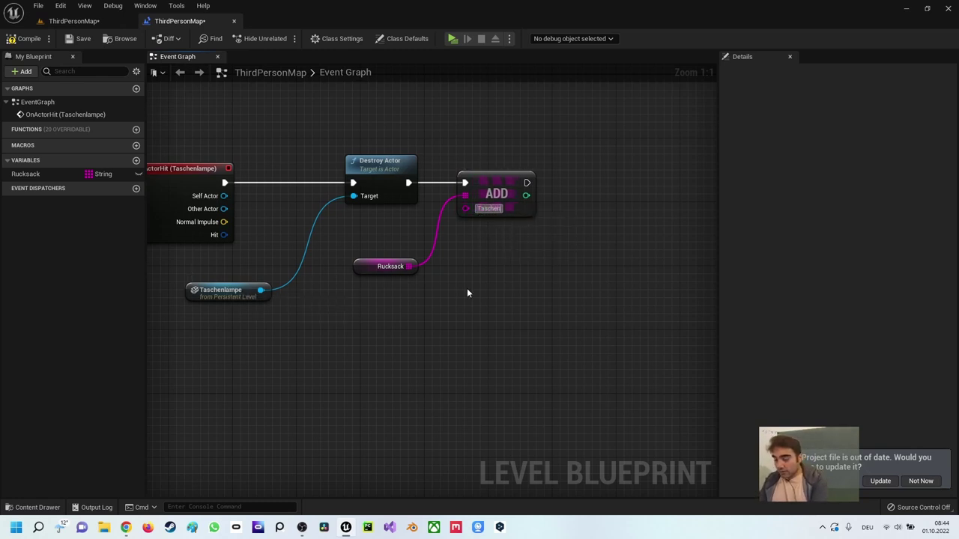
text(enlampe)
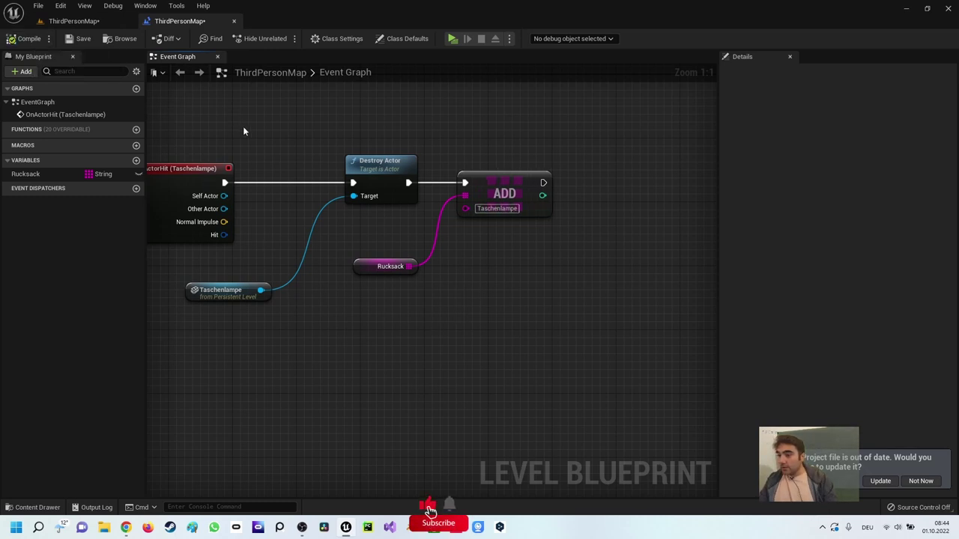
right_drag(243, 126, 347, 115)
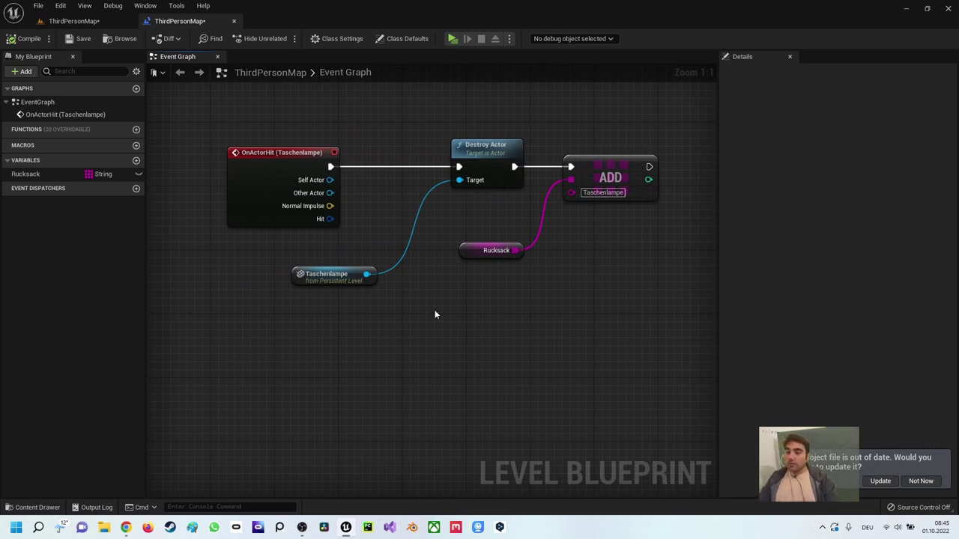
- Add a Q keyboard event node in empty space below the hit-event chain
right_drag(383, 303, 418, 258)
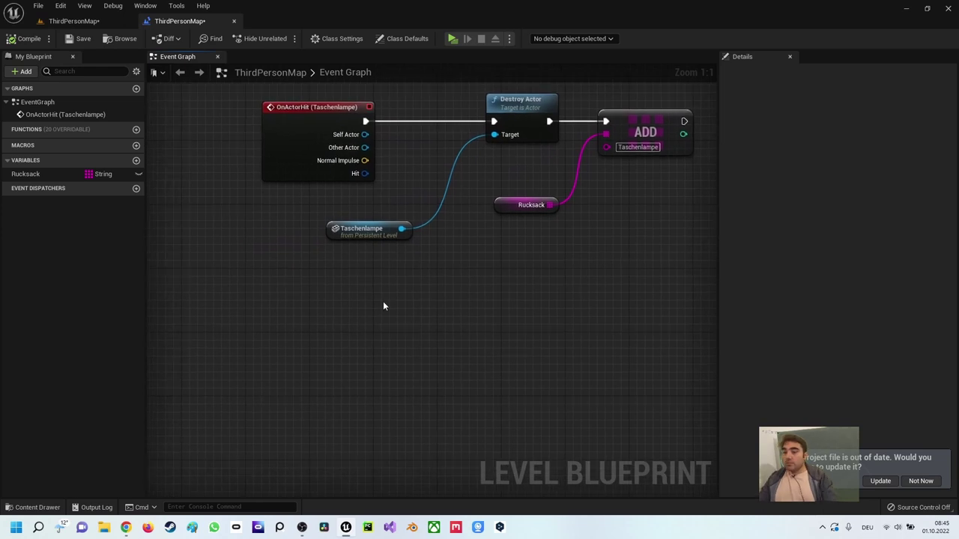
right_drag(279, 306, 312, 283)
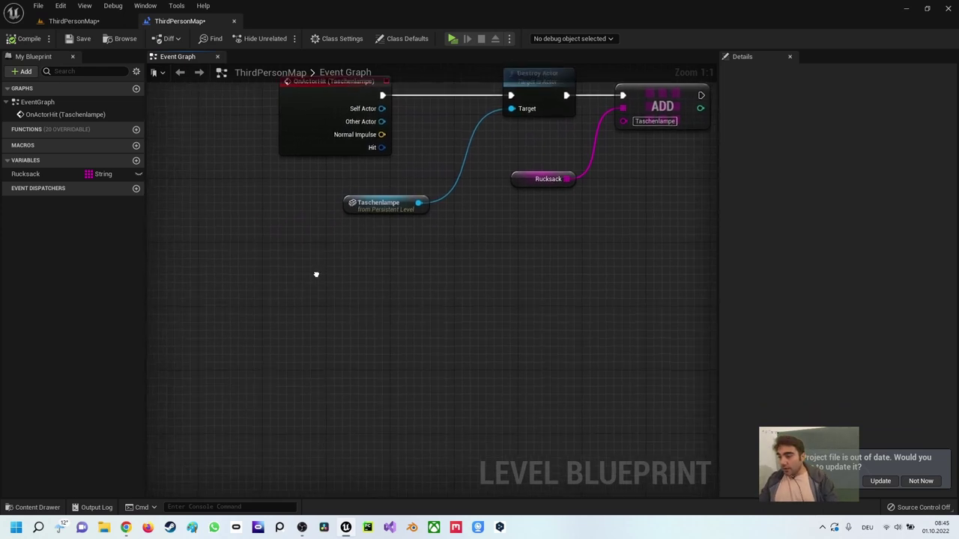
right_click(299, 271)
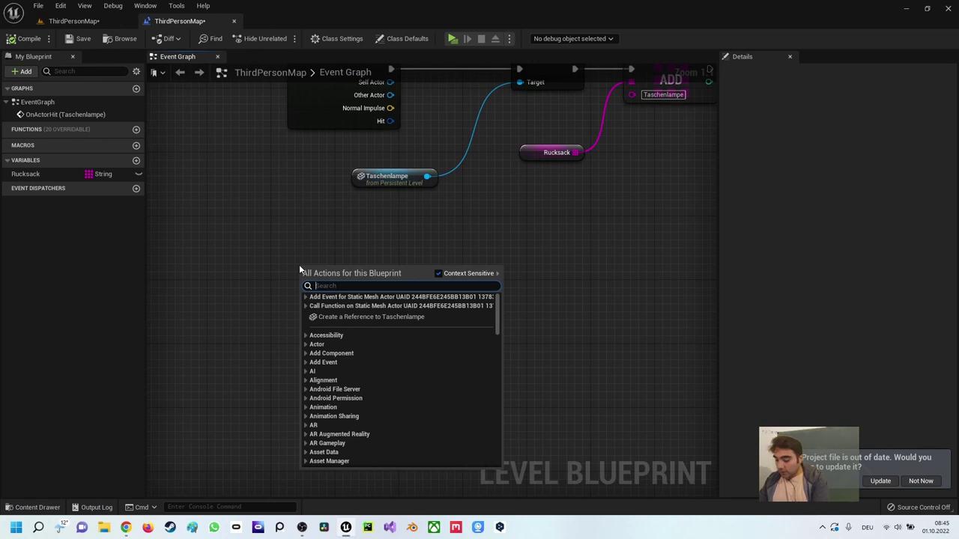
text(q)
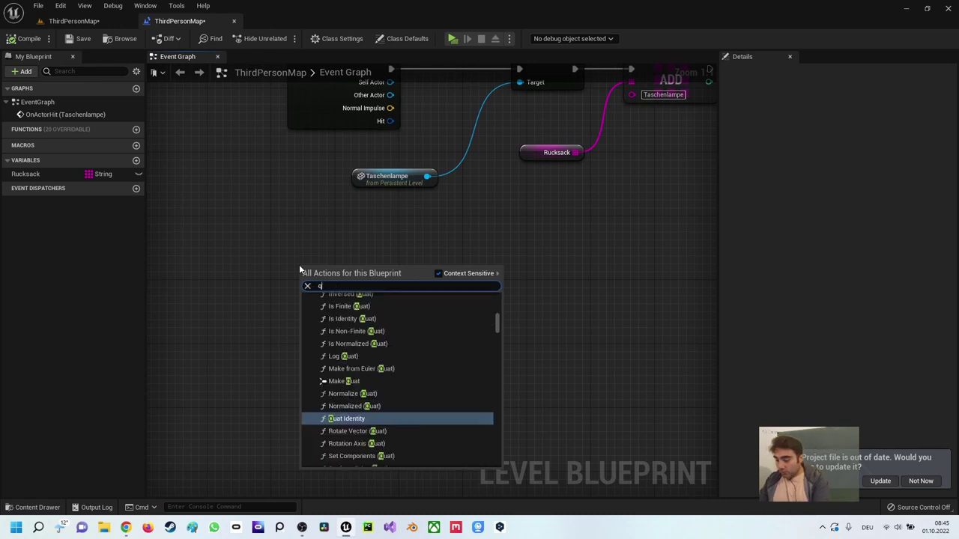
text( key)
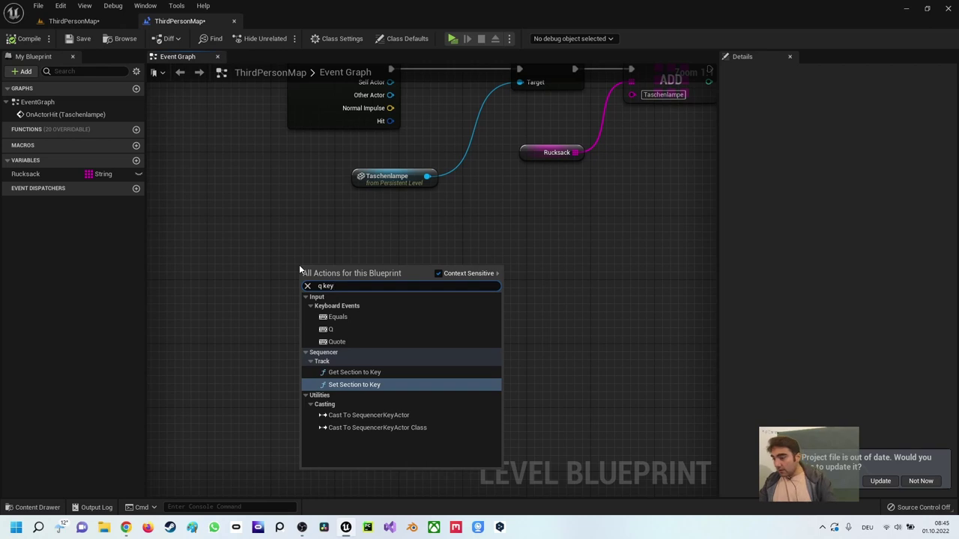
click(334, 331)
click(390, 276)
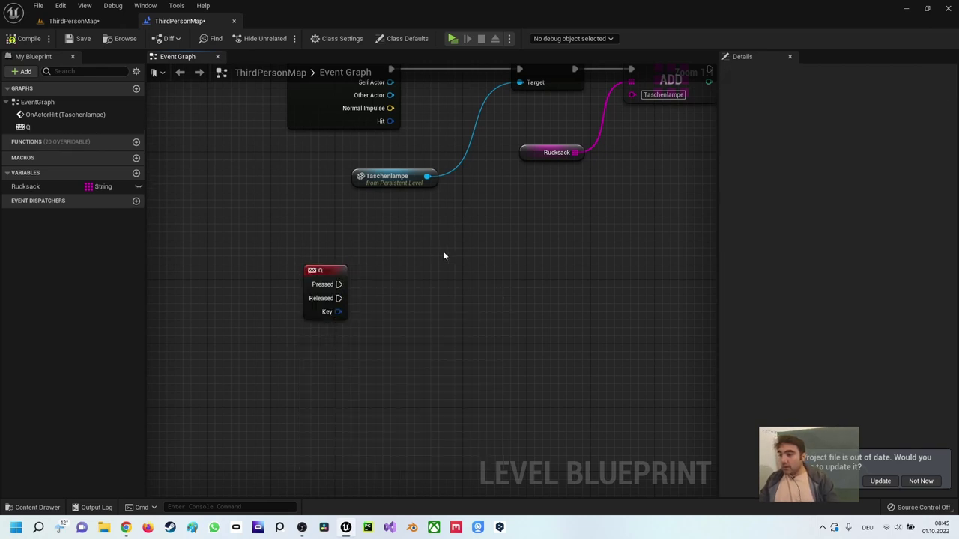
- Place a second Rucksack getter beside the Q event and pull a wire from it
right_drag(374, 280, 324, 344)
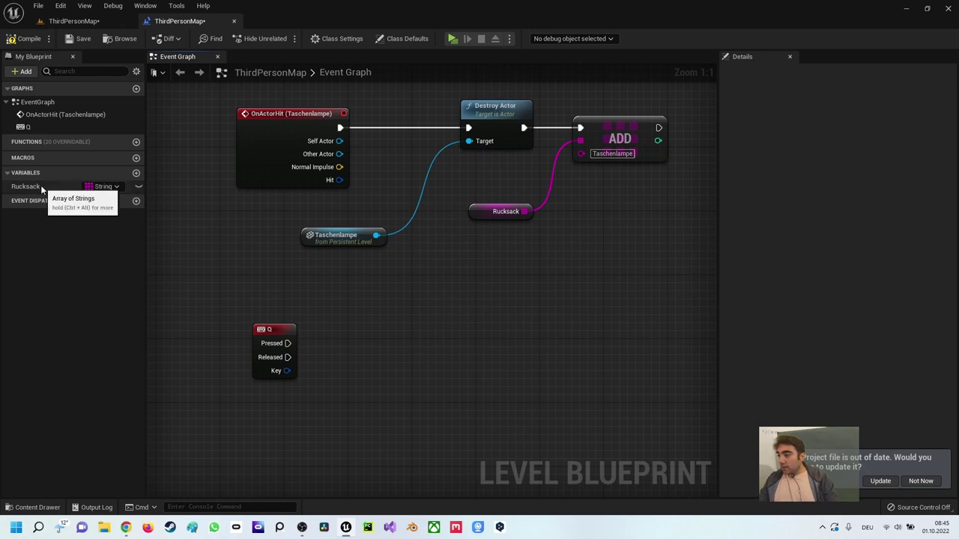
mouse_move(41, 185)
mouse_down()
mouse_move(278, 371)
mouse_move(319, 377)
mouse_up()
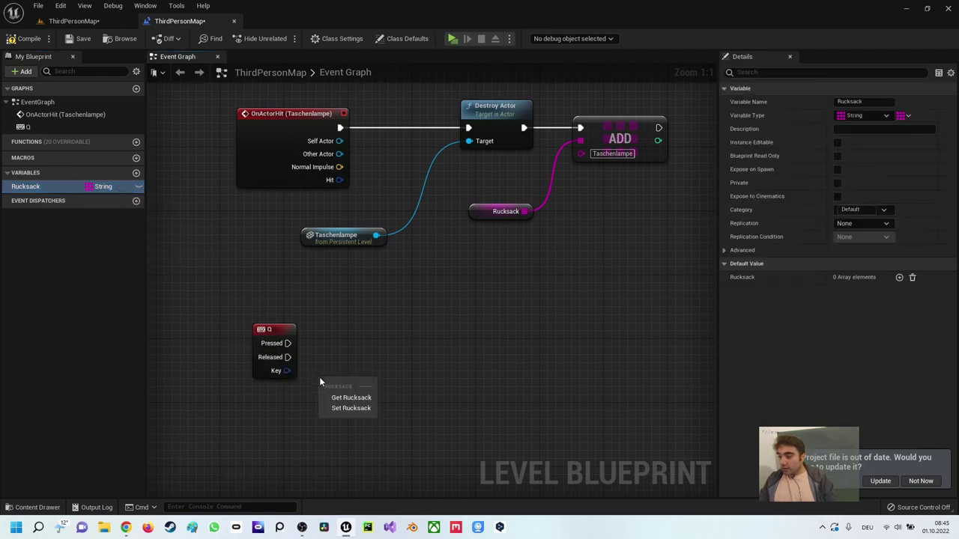
click(343, 396)
right_drag(333, 338, 289, 342)
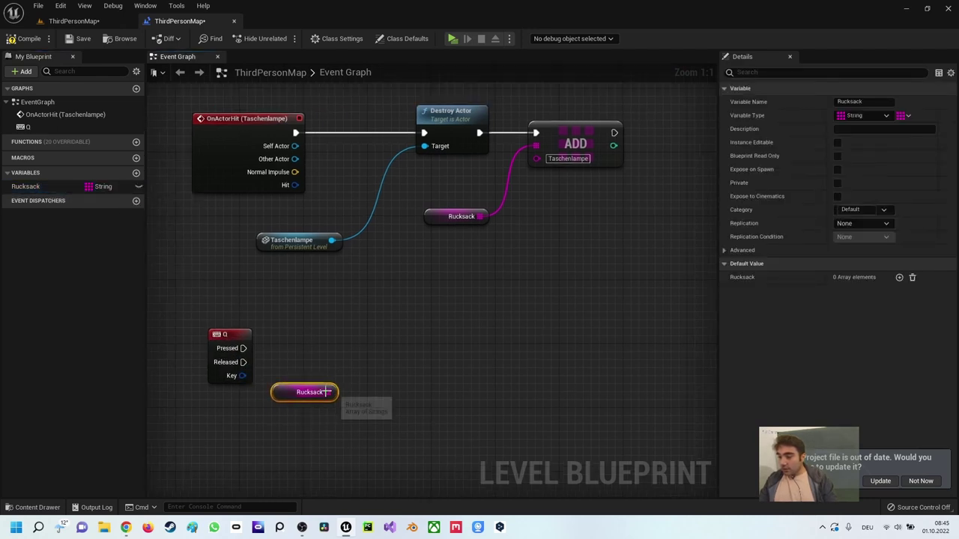
drag(328, 397, 363, 344)
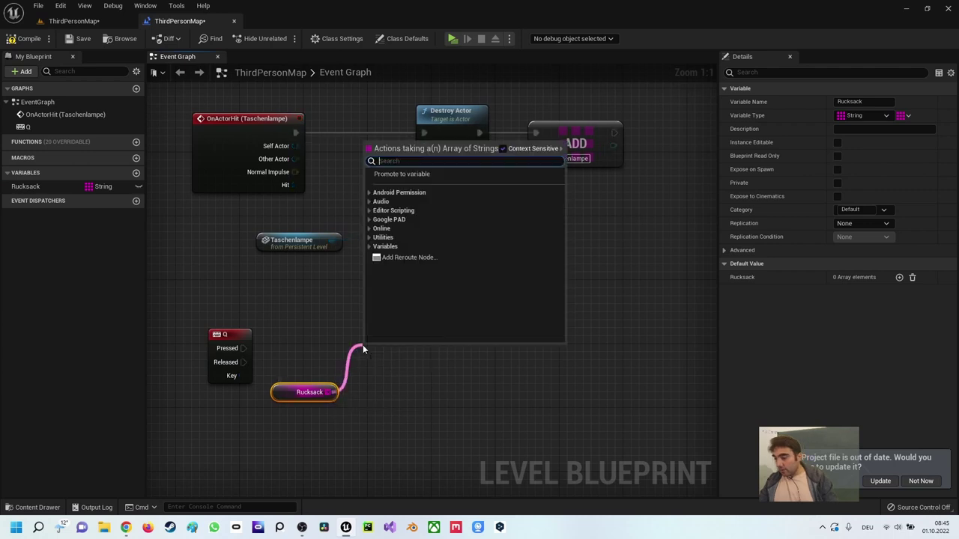
- Add a For Each Loop over Rucksack that runs when Q is pressed
text(for)
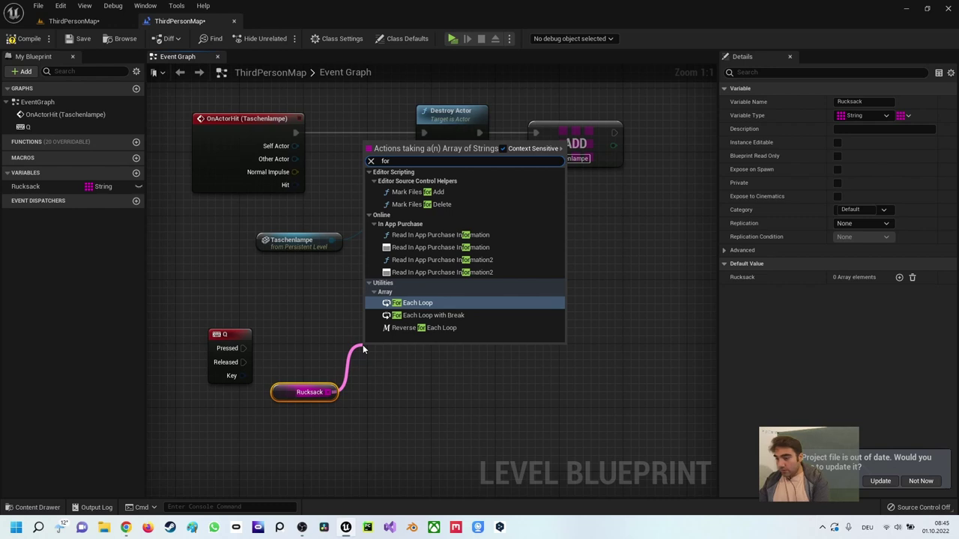
key(Return)
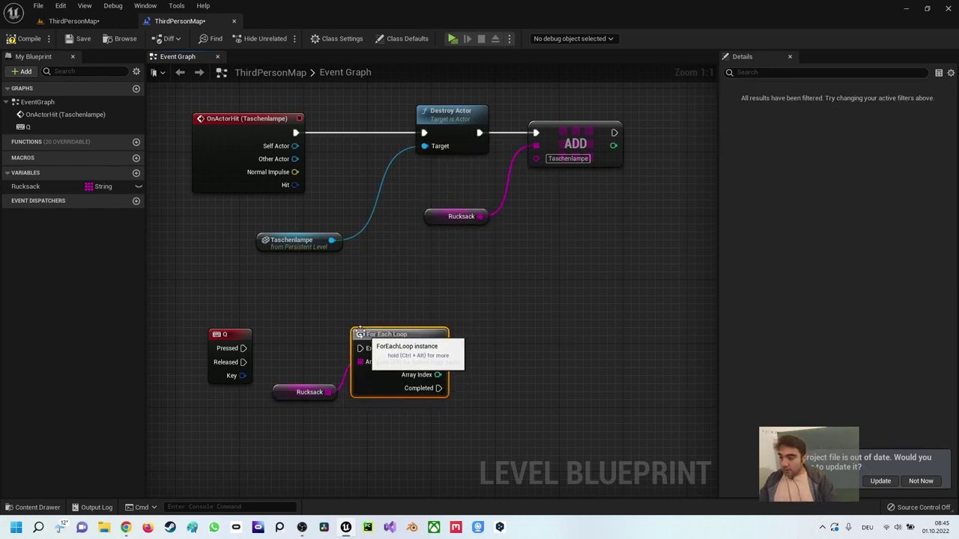
drag(244, 348, 360, 349)
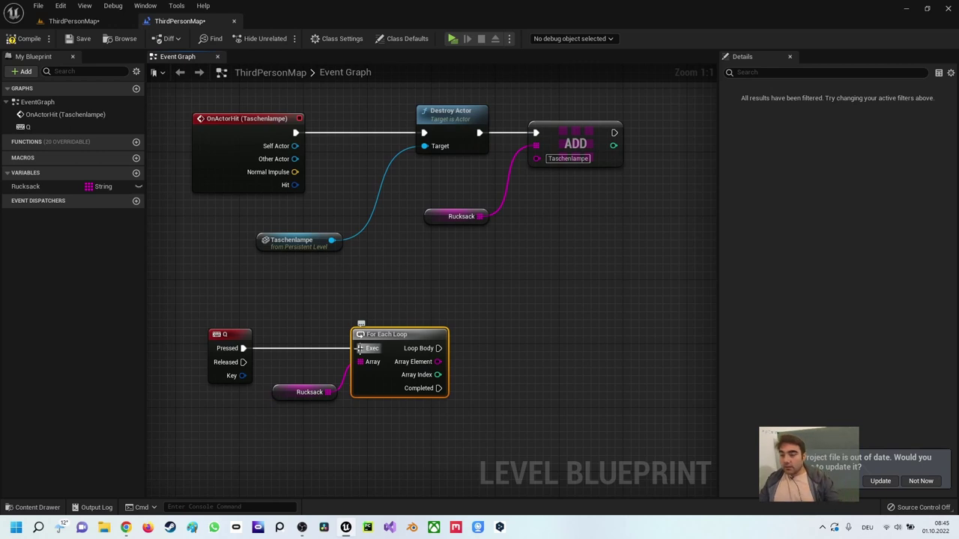
- Print each Array Element with a Print String on the Loop Body, then compile
right_drag(474, 338, 425, 258)
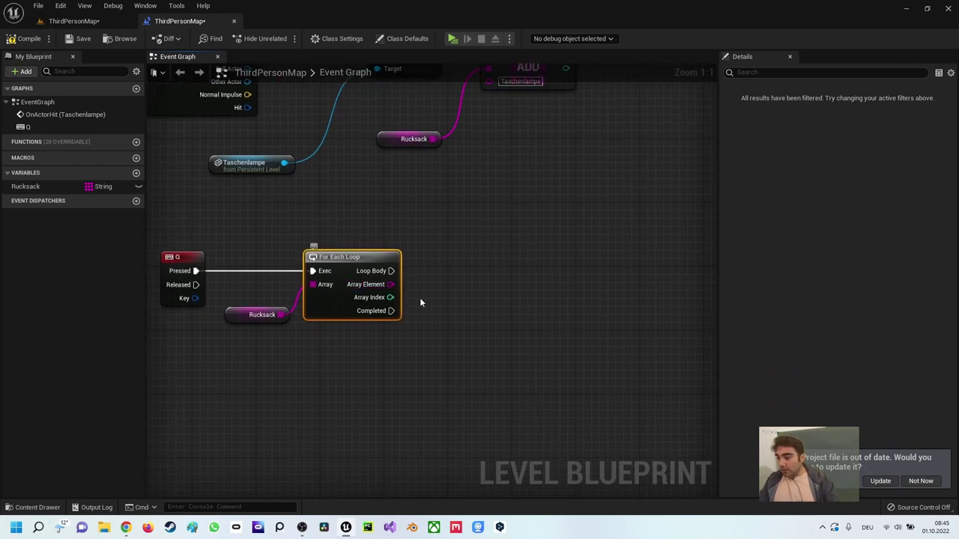
drag(391, 270, 483, 270)
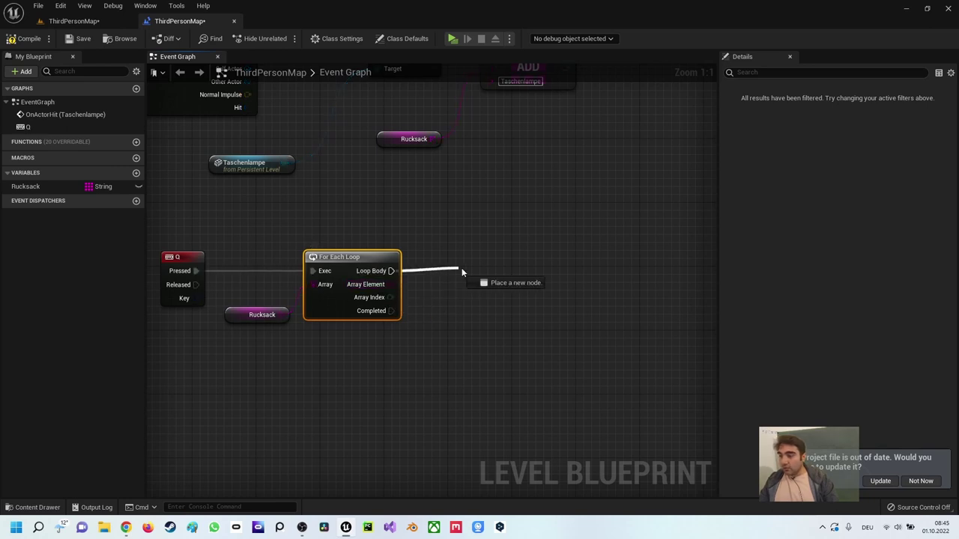
text(print string)
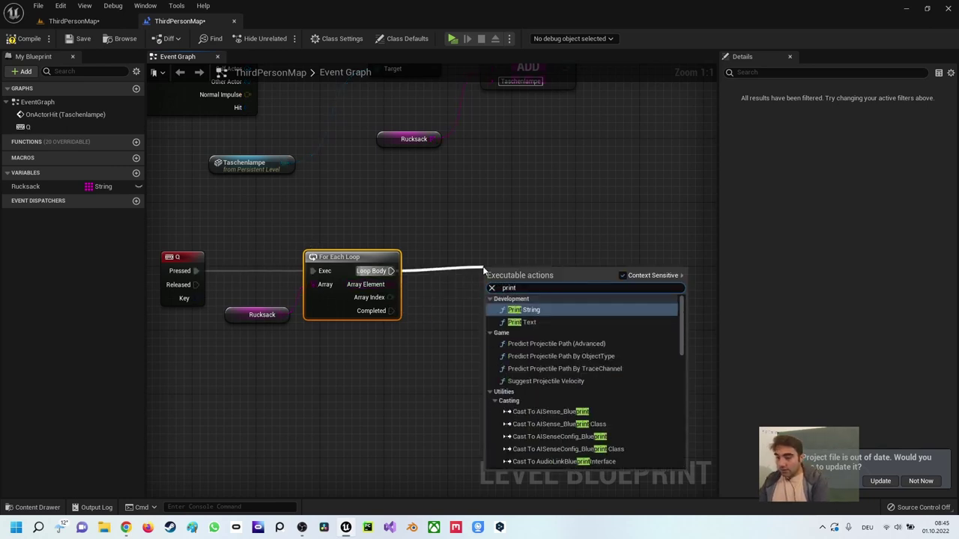
key(Return)
drag(483, 267, 531, 253)
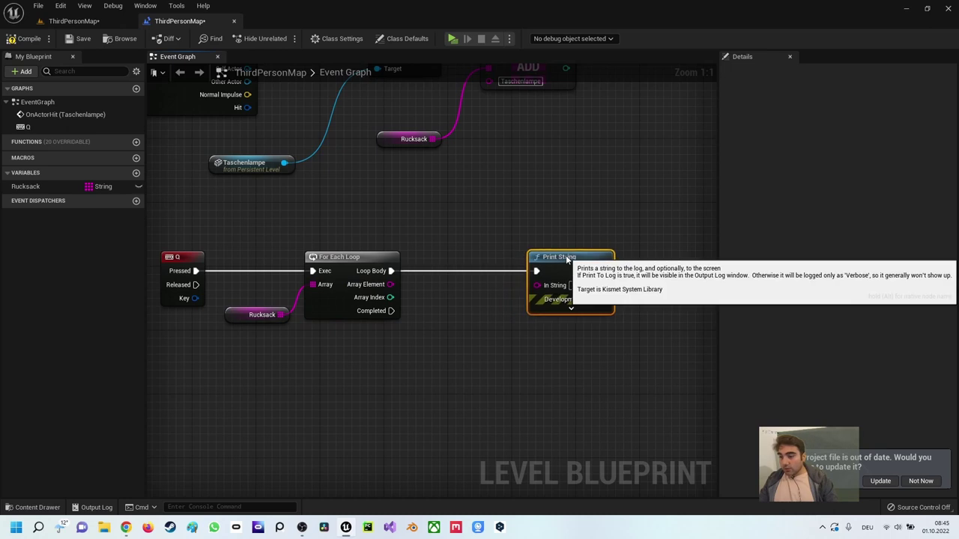
mouse_move(391, 284)
mouse_down()
mouse_move(536, 285)
mouse_move(510, 261)
mouse_up()
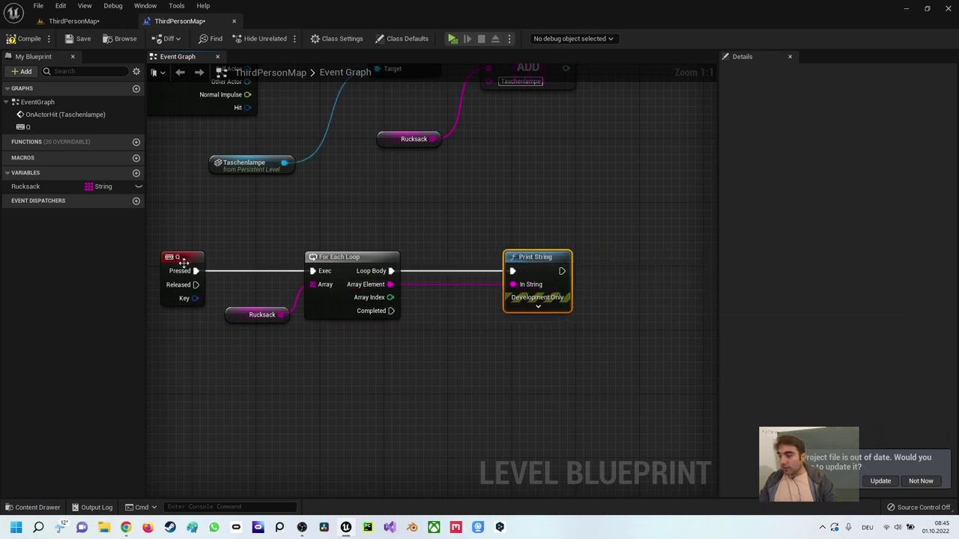
right_drag(340, 217, 385, 263)
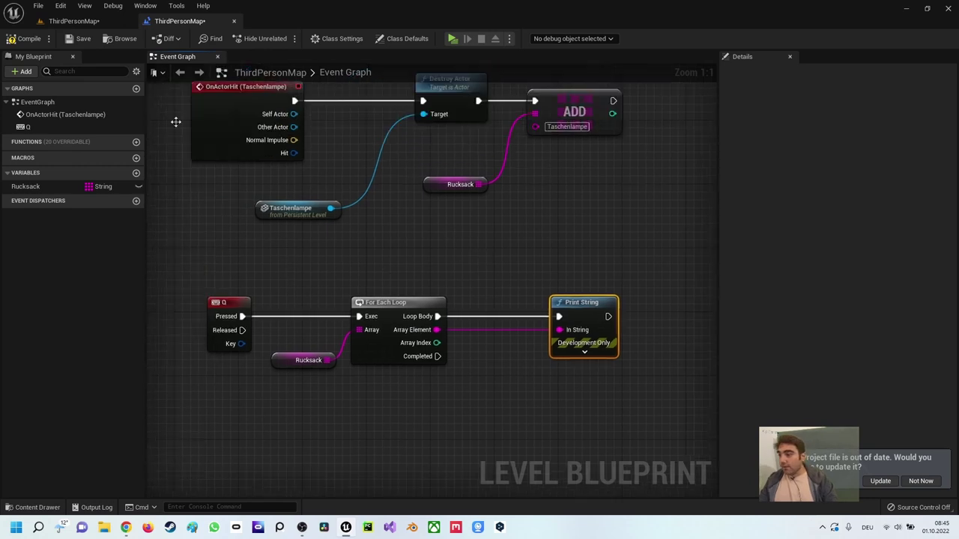
click(24, 44)
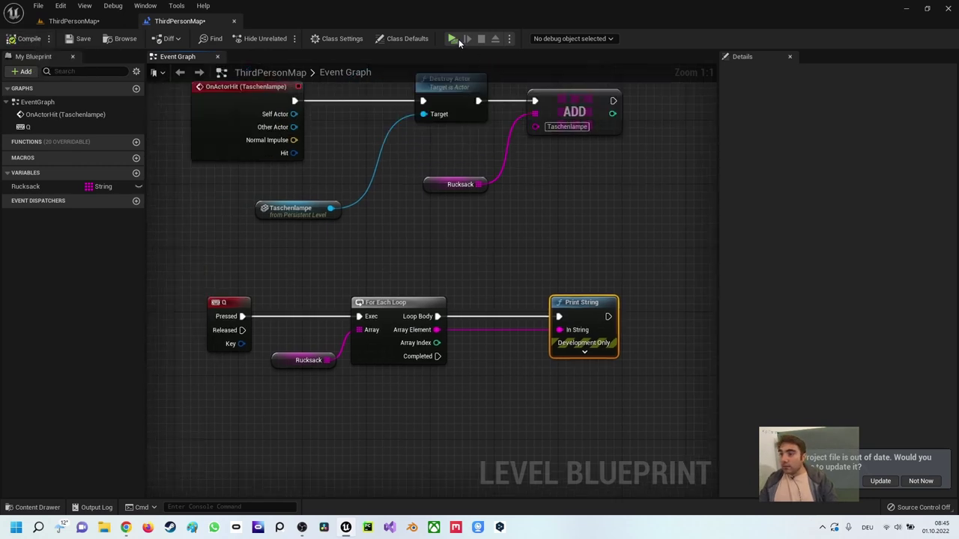
click(452, 42)
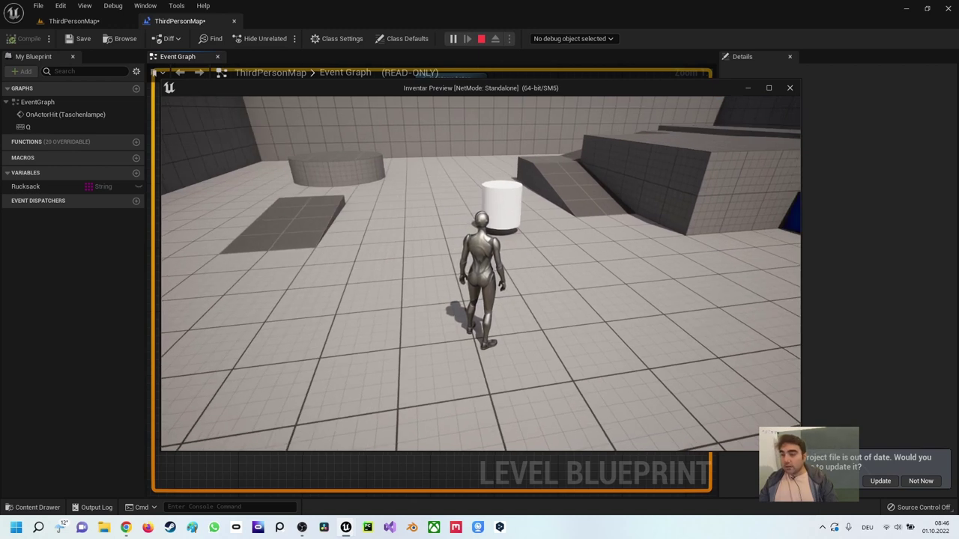
key(w)
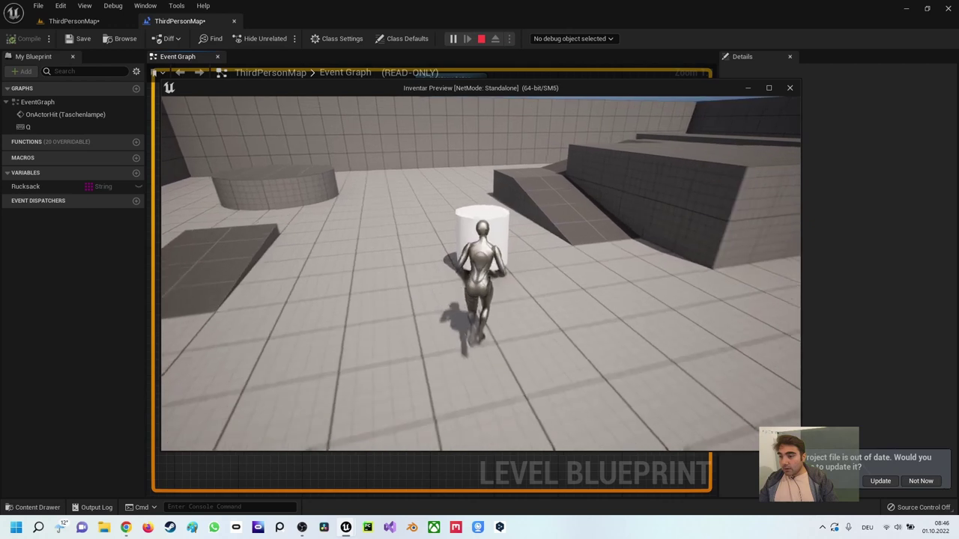
key(s)
key(d)
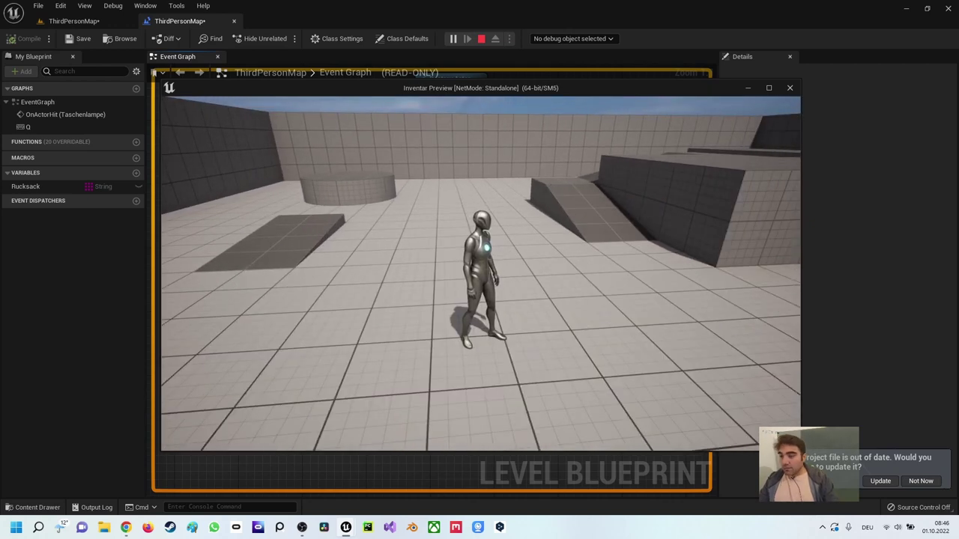
key(q)
key(q)
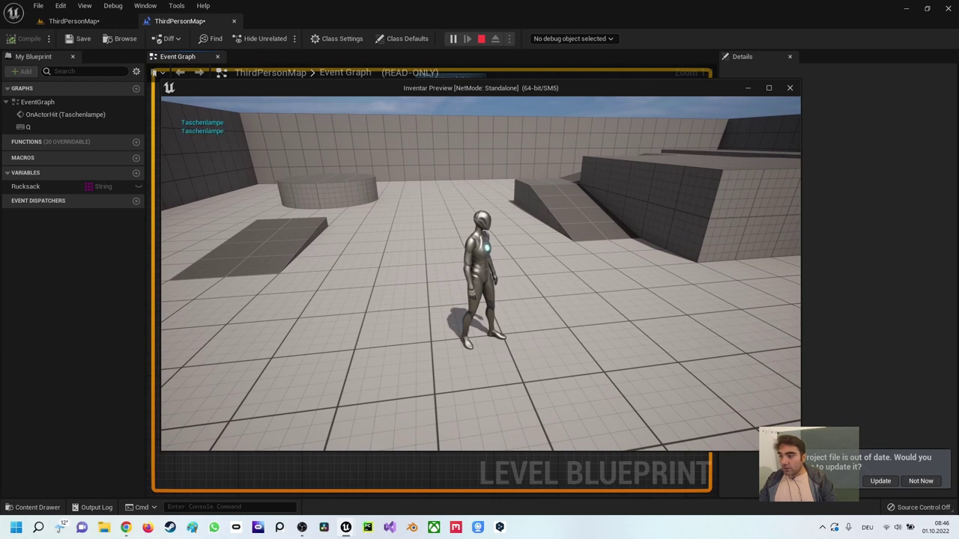
key(q)
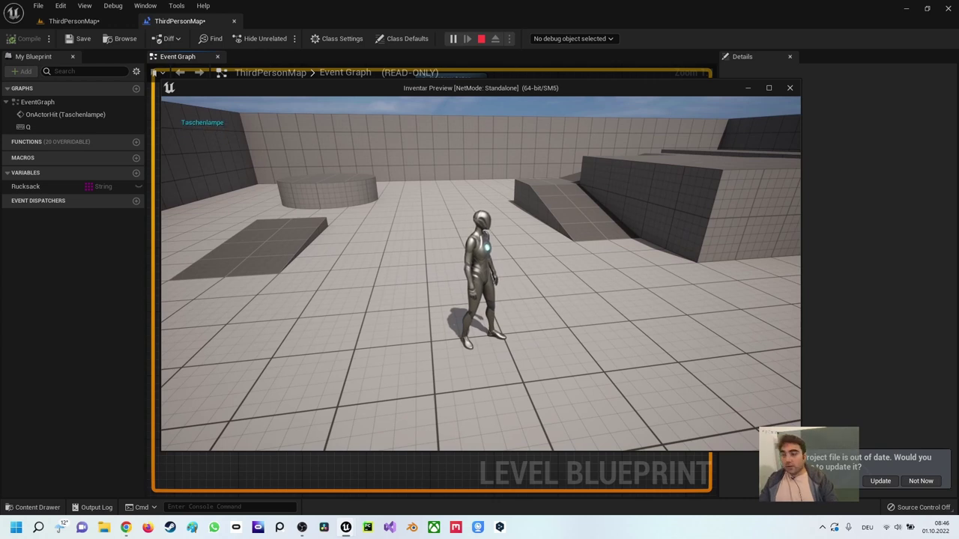
key(Escape)
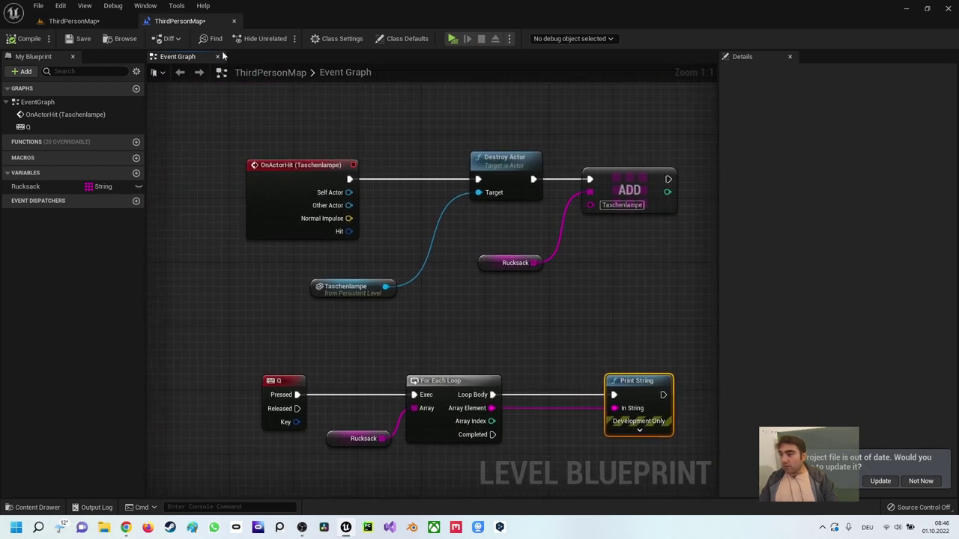
click(73, 21)
- Alt-drag two copies of the Taschenlampe cylinder and rename the middle one Schluessel
alt+drag(412, 150, 277, 168)
right_drag(328, 212, 390, 195)
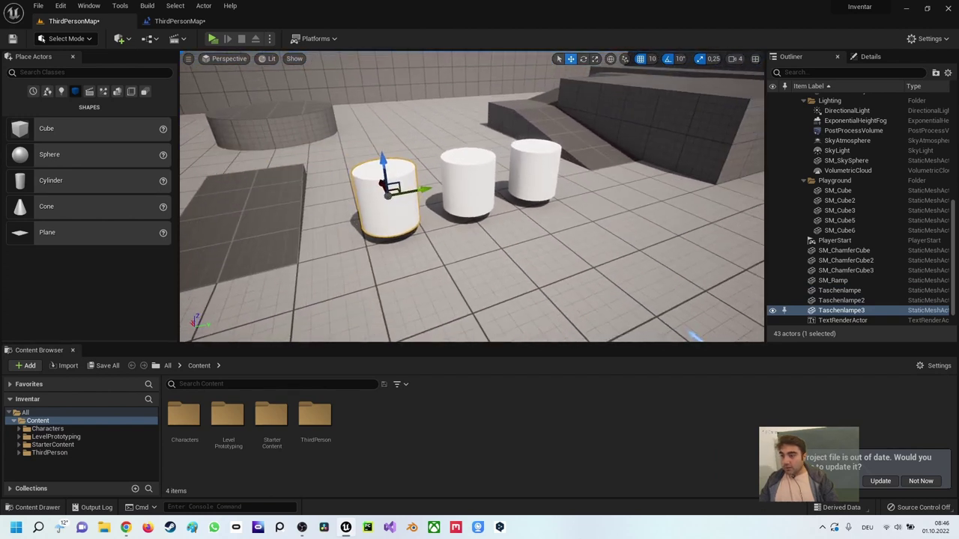
click(469, 196)
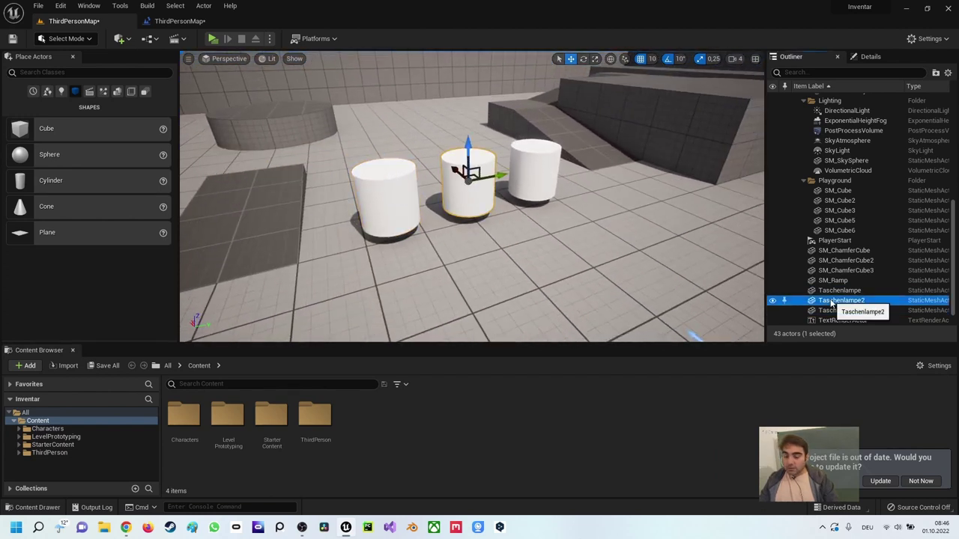
key(F2)
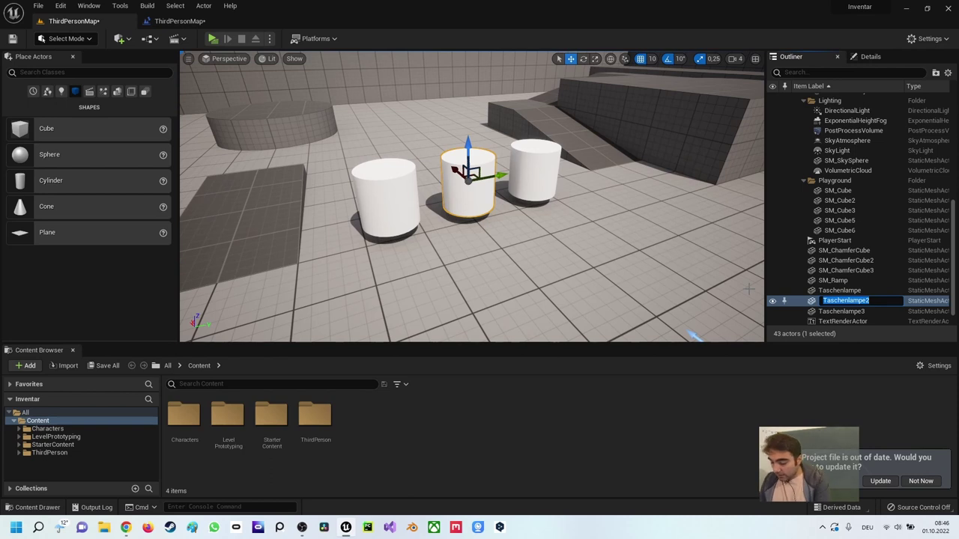
text(Sch)
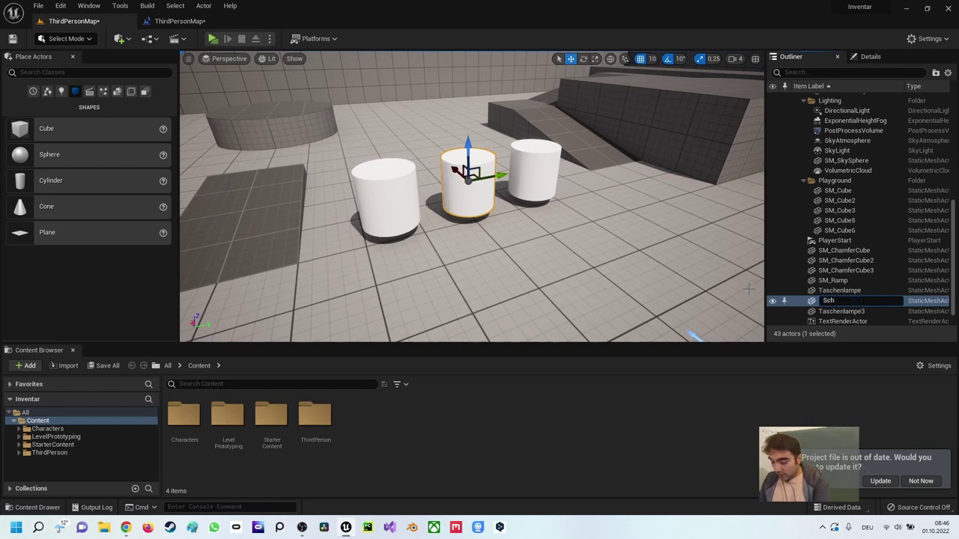
text(luesse)
key(Return)
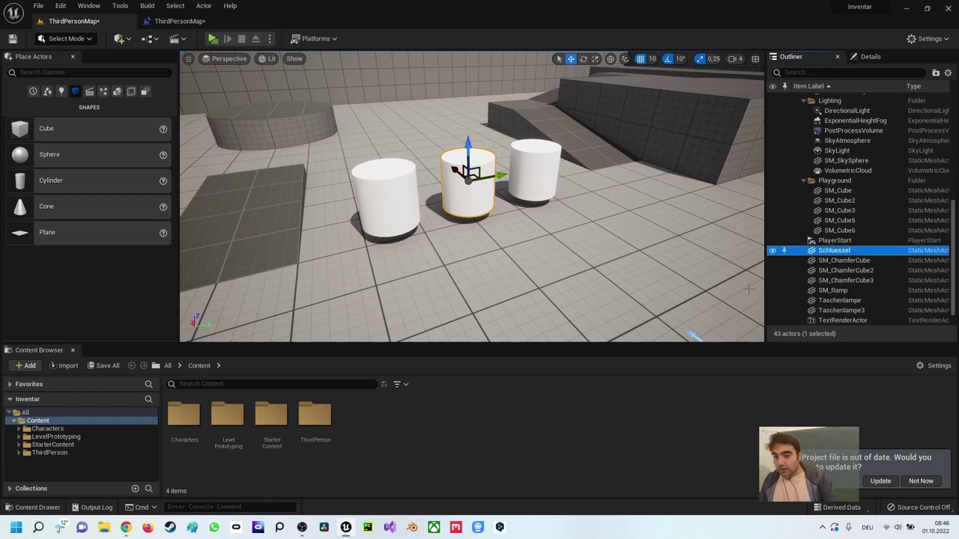
- Rename the left copy Notiz and check the Notiz and Schluessel cylinders
click(376, 198)
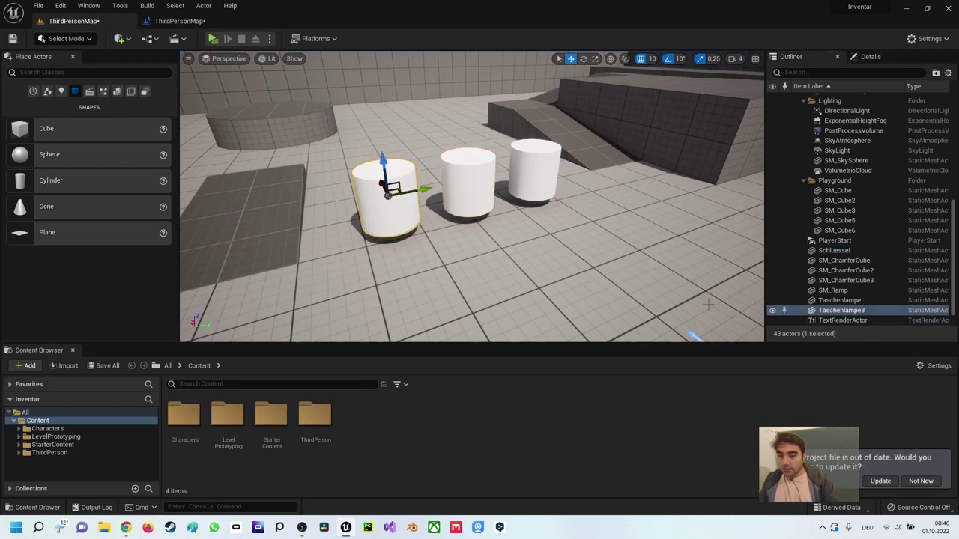
double_click(797, 310)
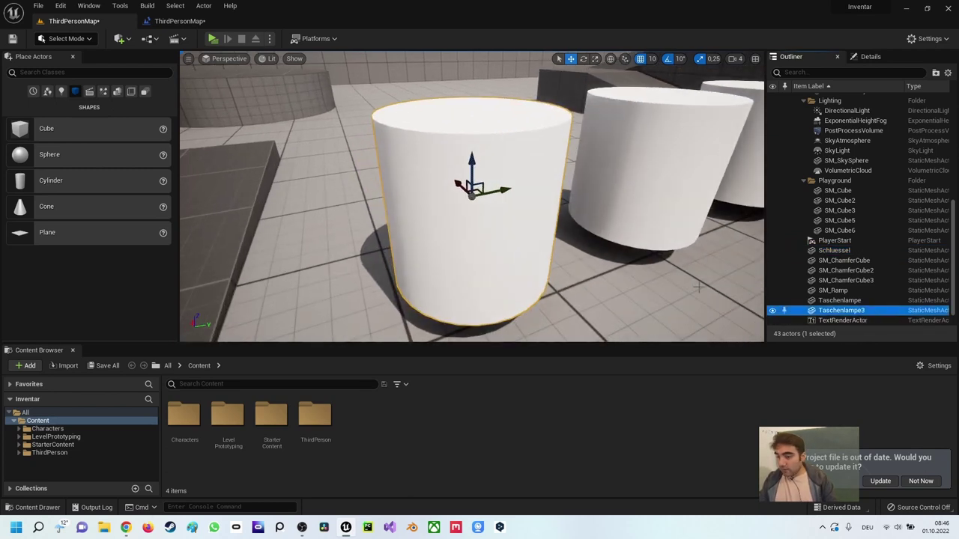
key(F2)
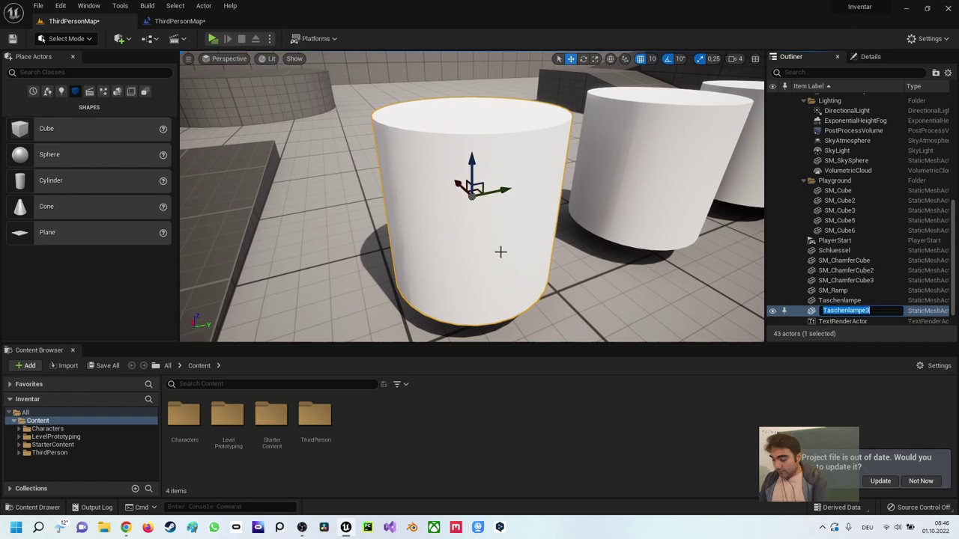
text(Notiz)
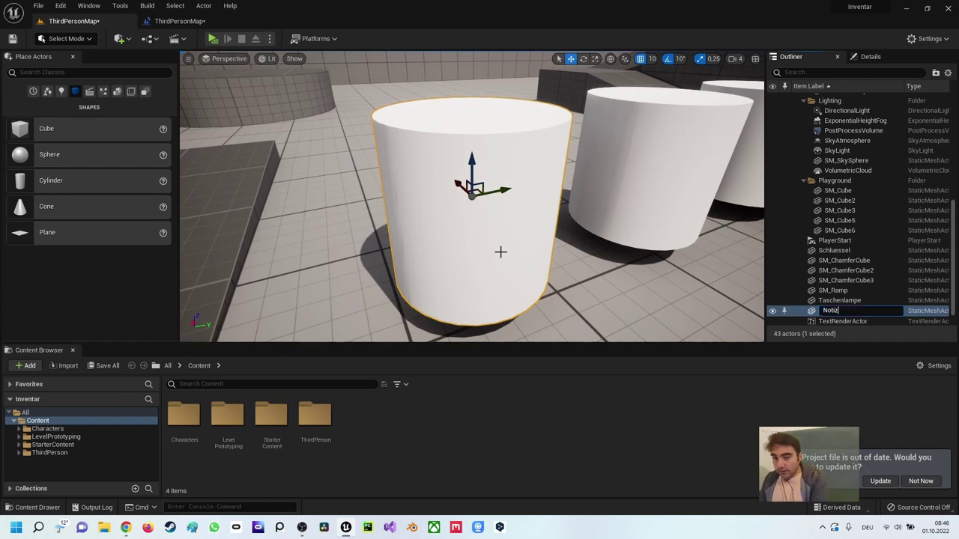
key(Return)
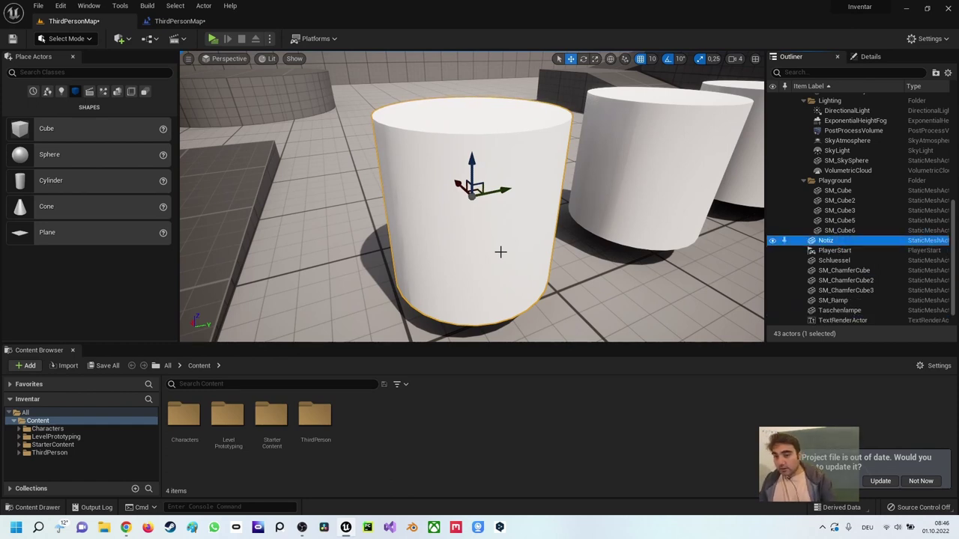
right_drag(704, 239, 705, 284)
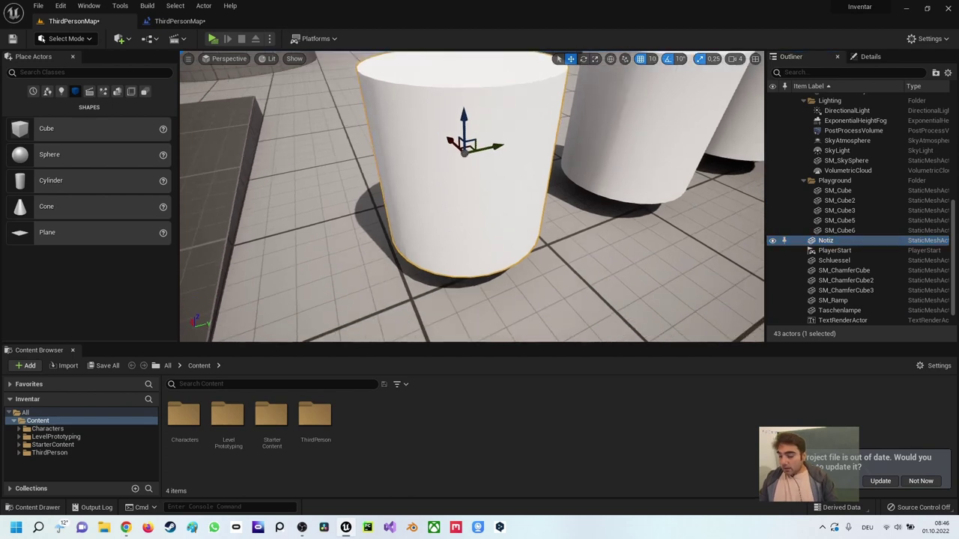
scroll(569, 198, down, 5)
click(569, 198)
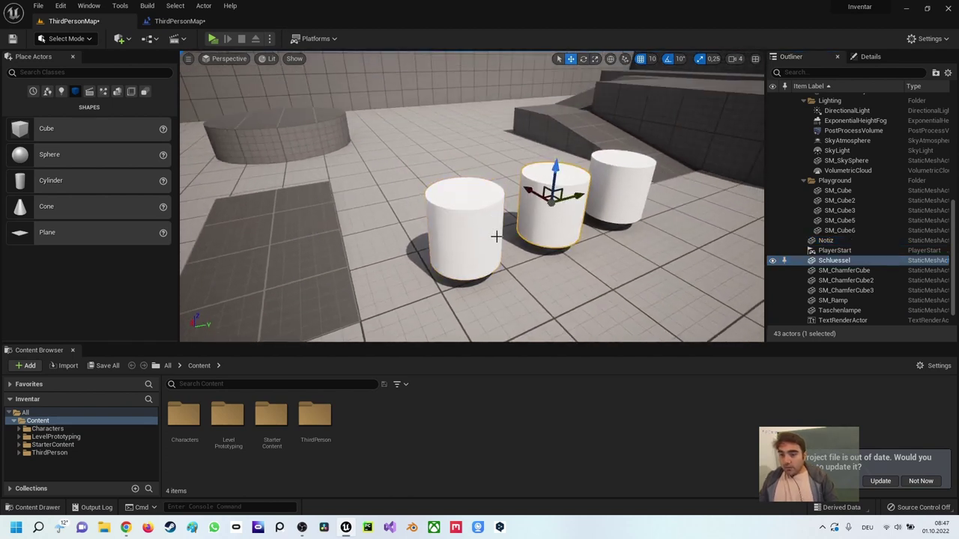
click(496, 236)
click(567, 211)
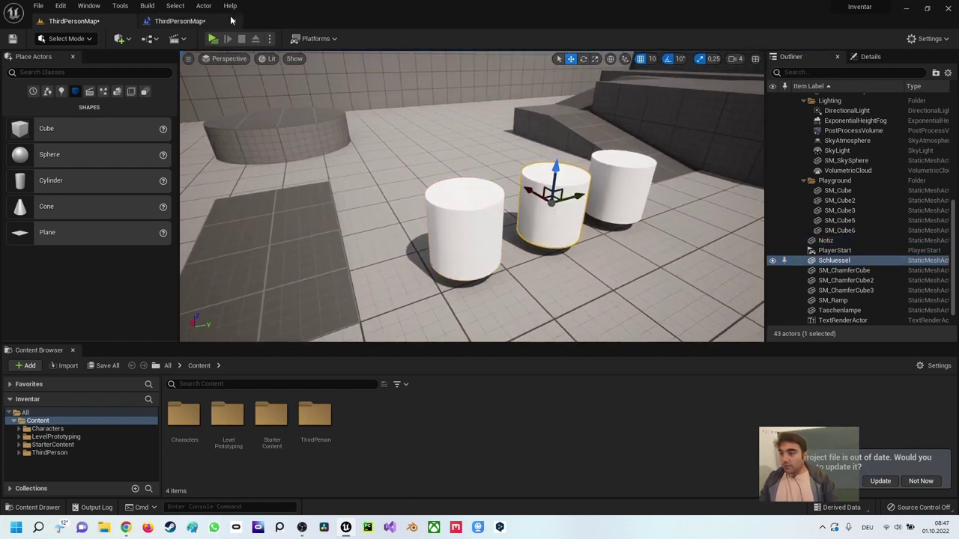
- Add an OnActorHit (Schluessel) event in the Level Blueprint
click(182, 24)
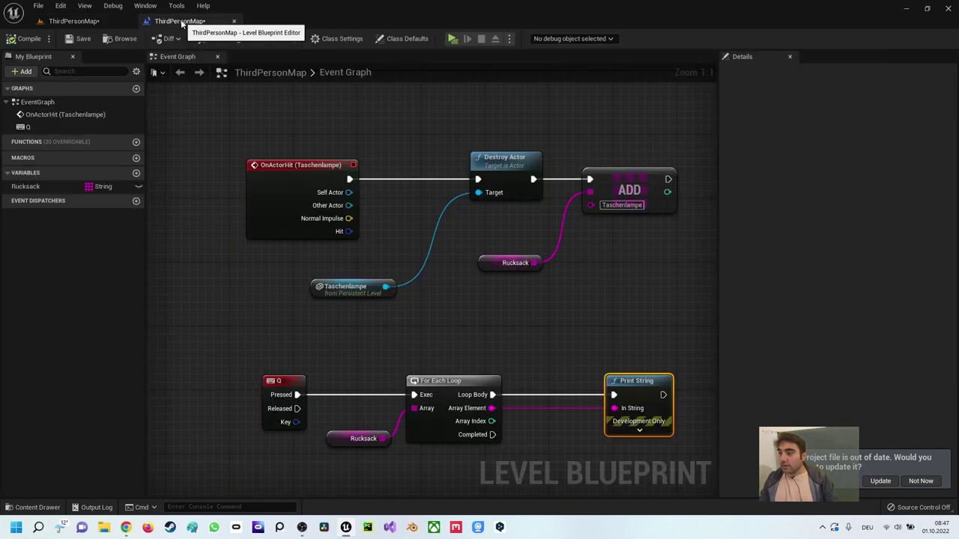
right_drag(323, 95, 358, 253)
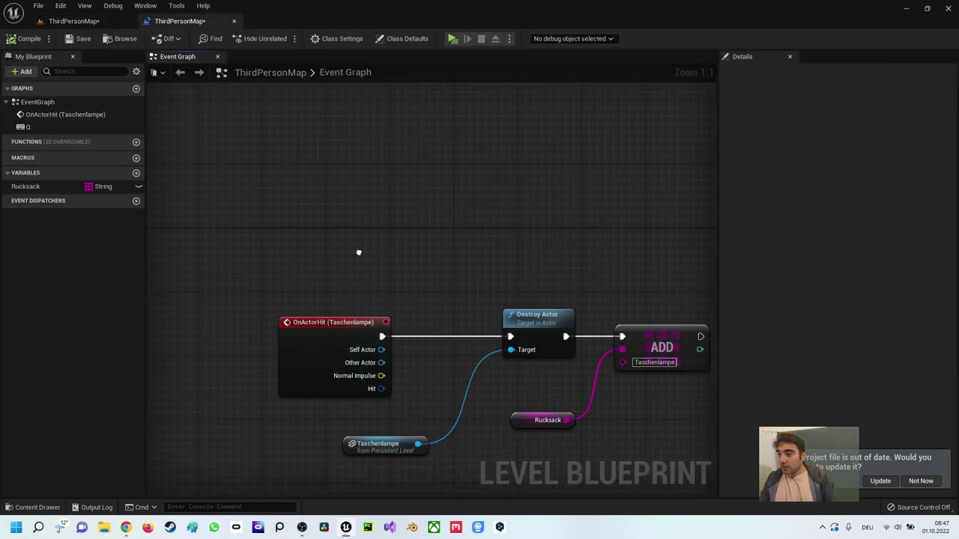
right_click(291, 137)
click(297, 166)
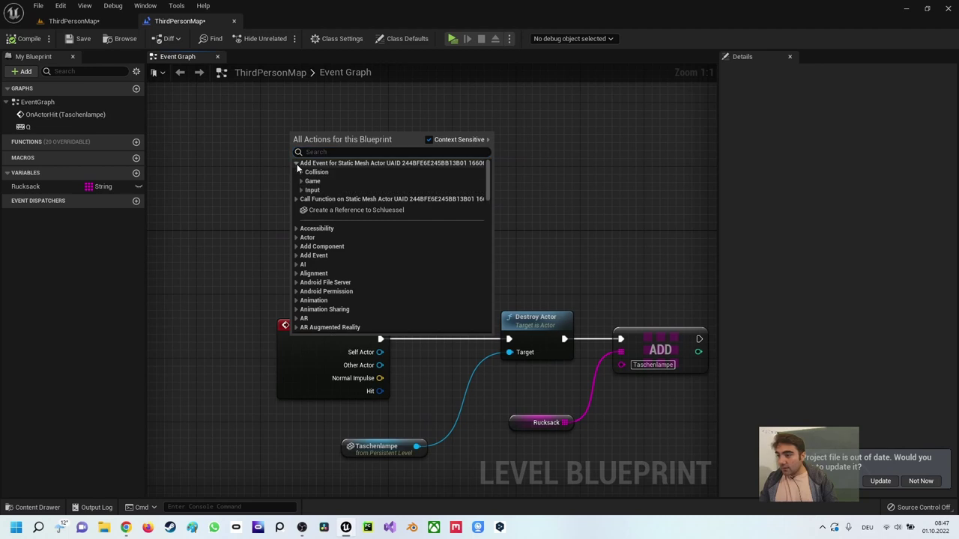
click(300, 173)
click(330, 208)
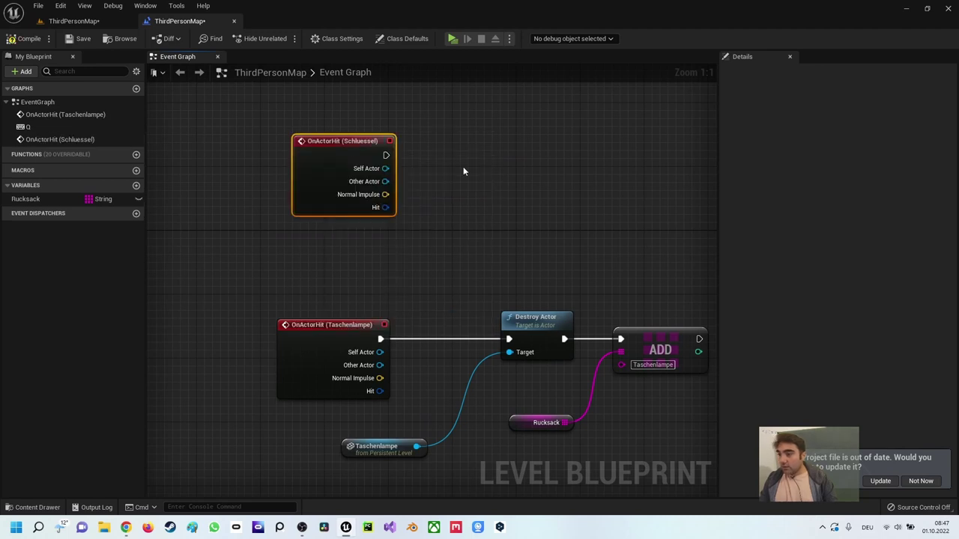
- Have the Schluessel hit event call Destroy Actor with a Schluessel reference as Target
right_drag(463, 166, 398, 180)
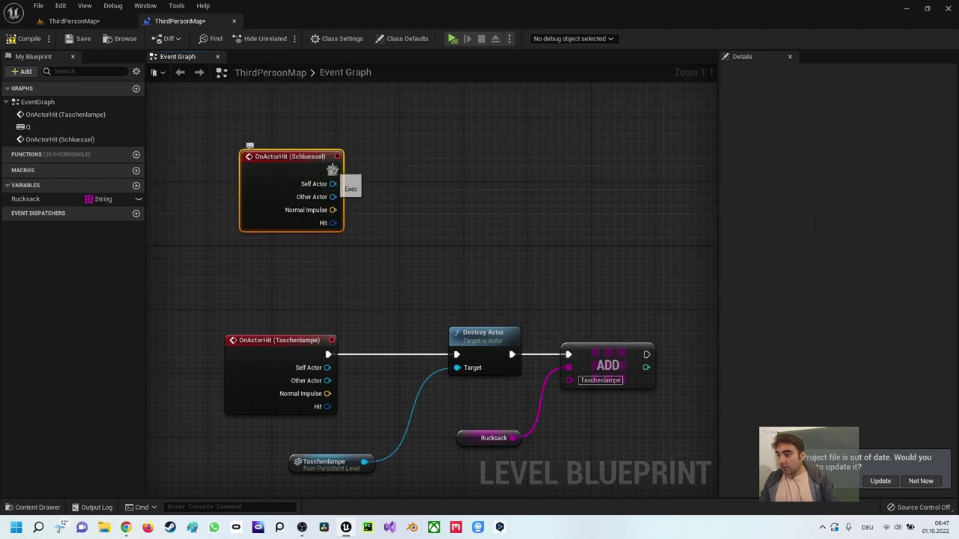
drag(333, 171, 432, 182)
text(des)
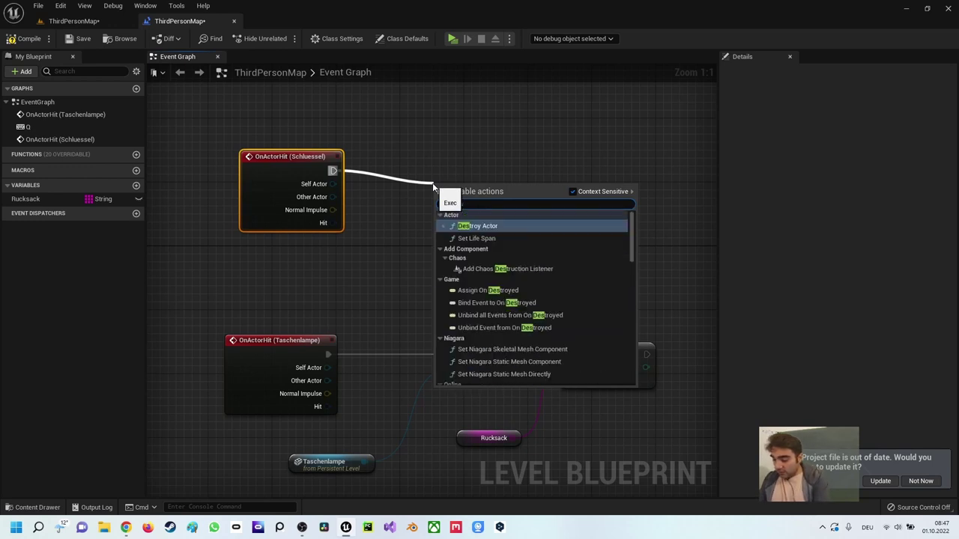
text(troy)
key(Return)
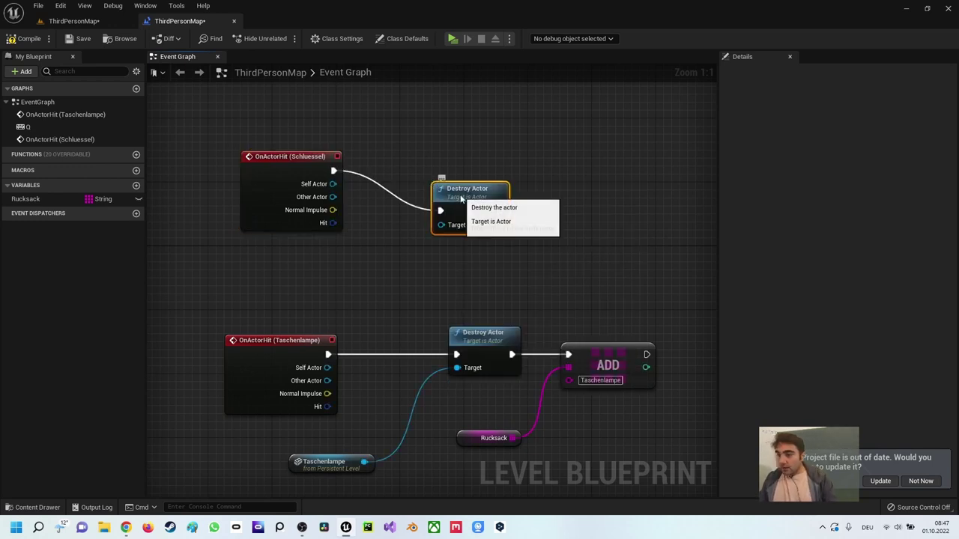
drag(450, 190, 465, 150)
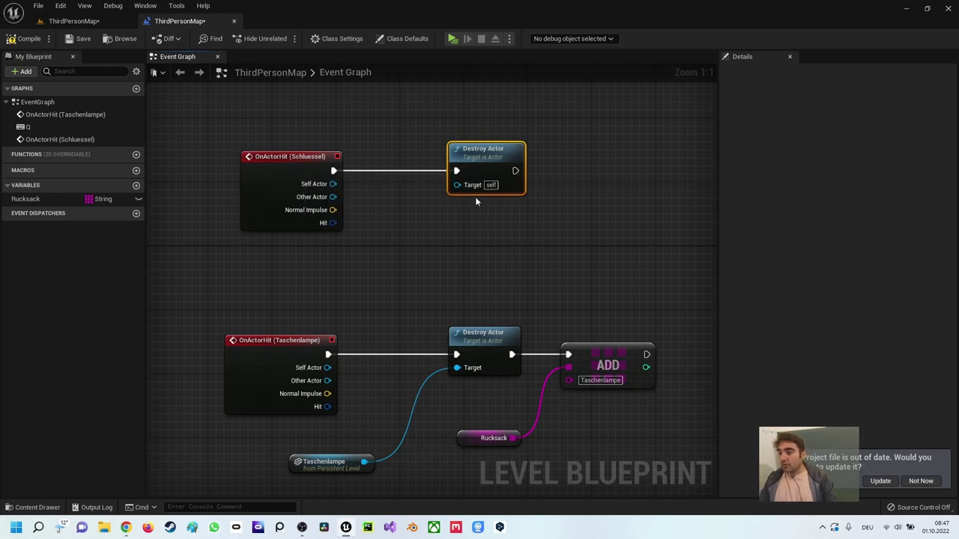
right_click(362, 238)
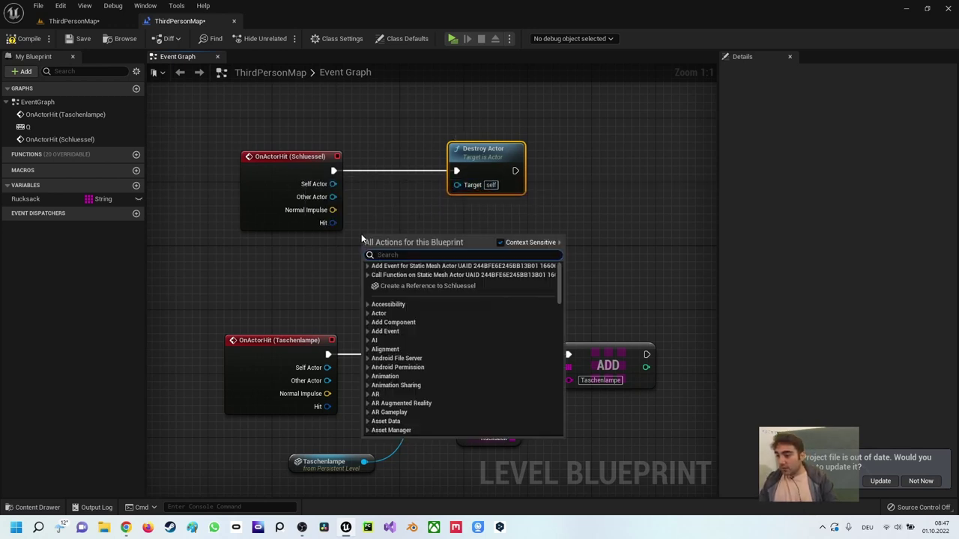
click(395, 285)
drag(435, 246, 457, 184)
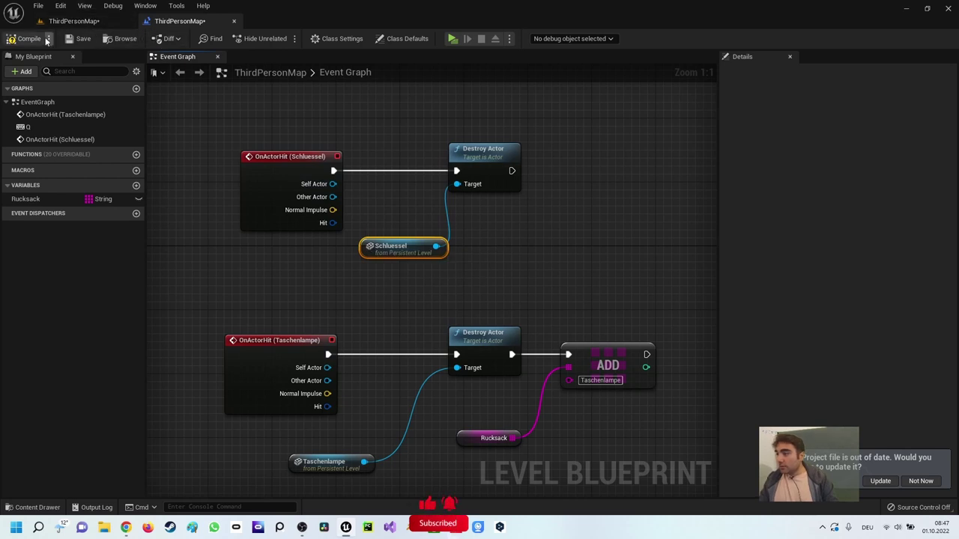
- After Destroy Actor, add 'Schluessel' to the Rucksack array with an Add node
mouse_move(471, 158)
right_down()
mouse_move(451, 146)
mouse_move(354, 165)
right_up()
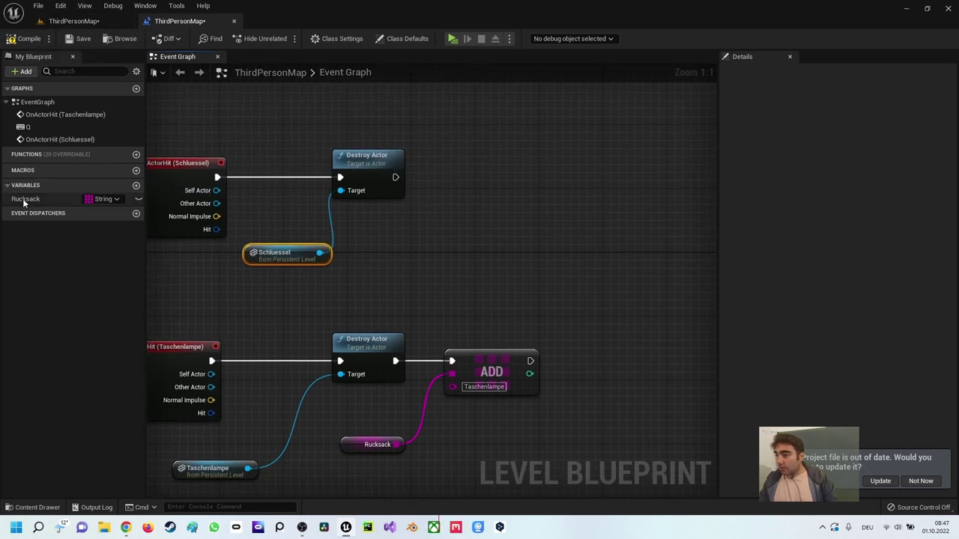
drag(27, 199, 362, 236)
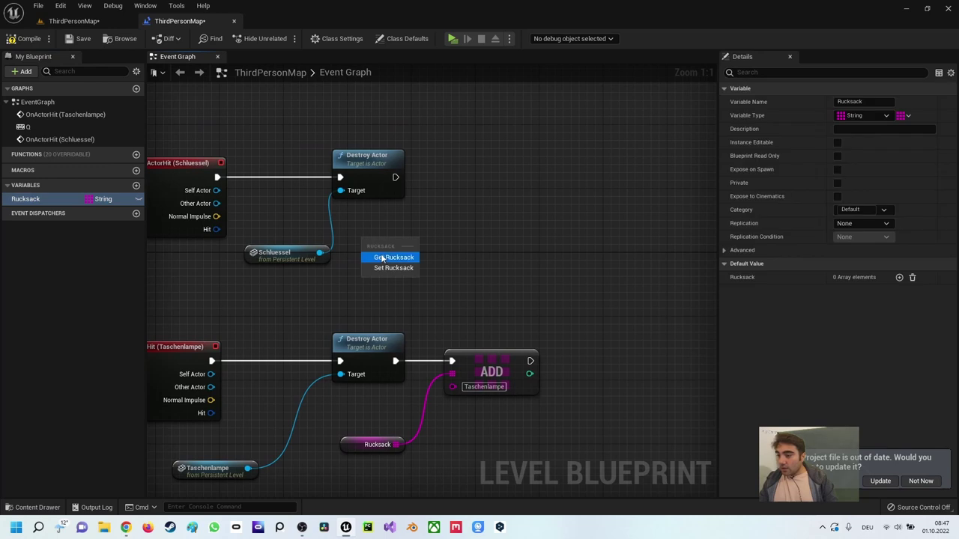
click(393, 256)
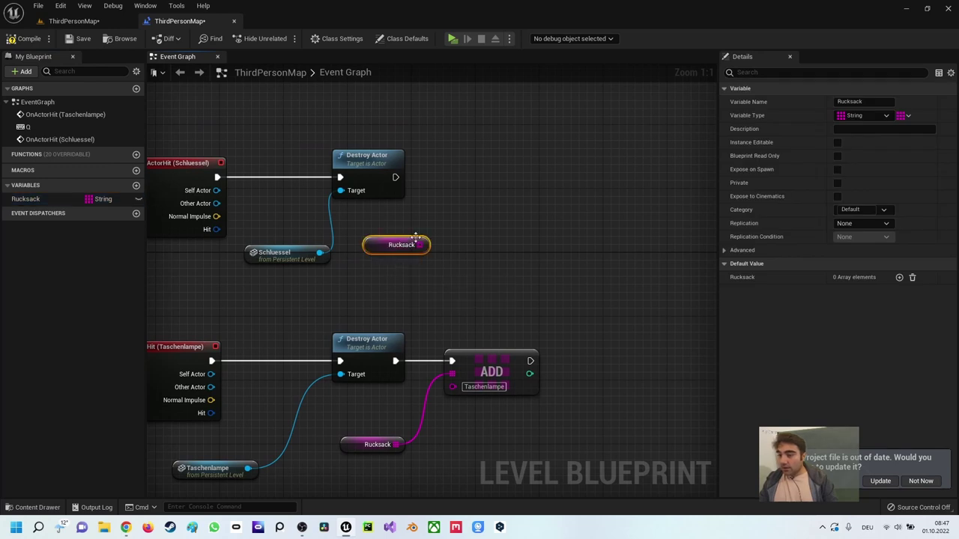
drag(424, 245, 460, 171)
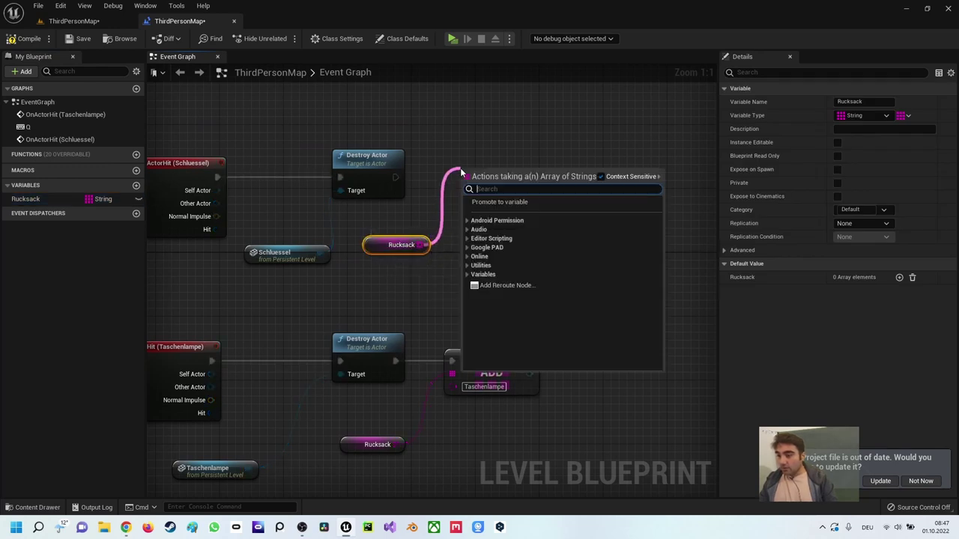
text(add)
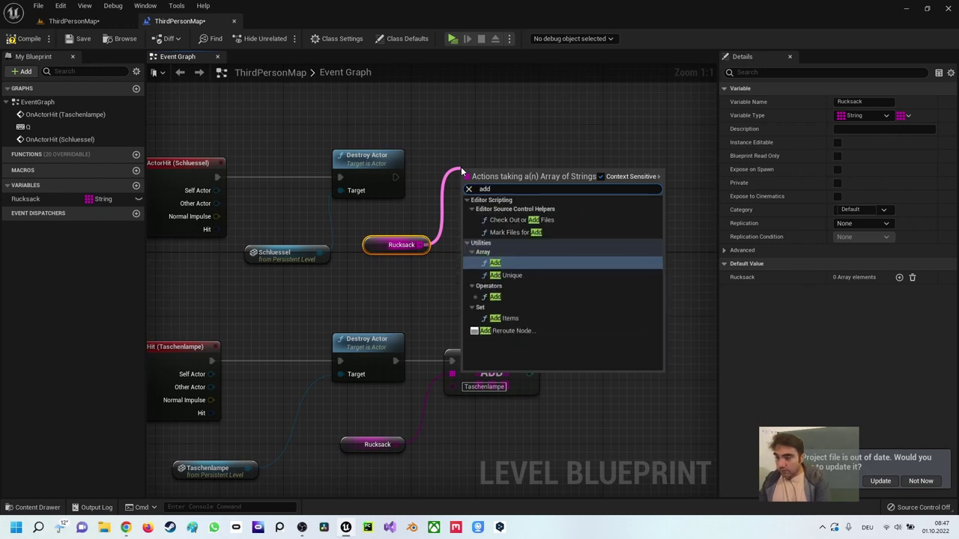
key(Return)
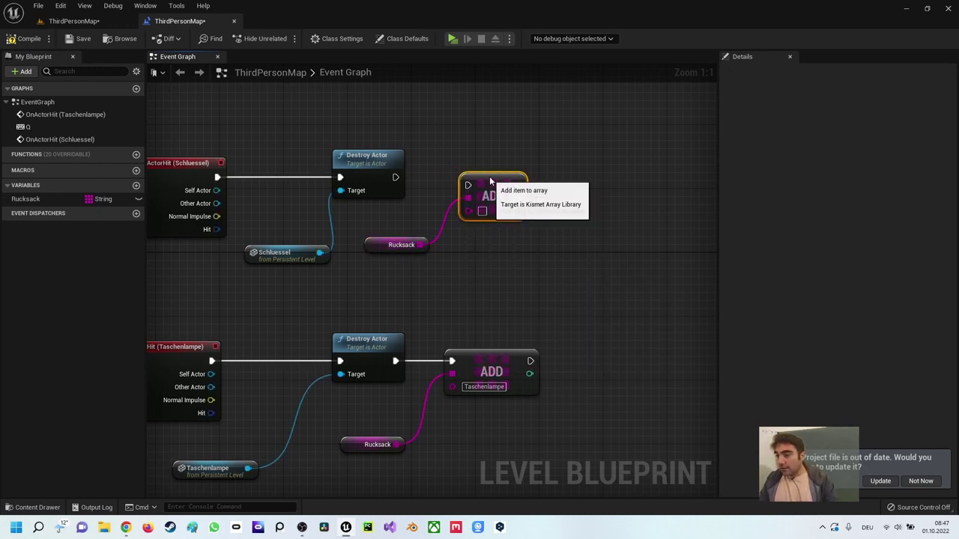
mouse_move(396, 177)
mouse_down()
mouse_move(468, 169)
mouse_move(531, 179)
mouse_up()
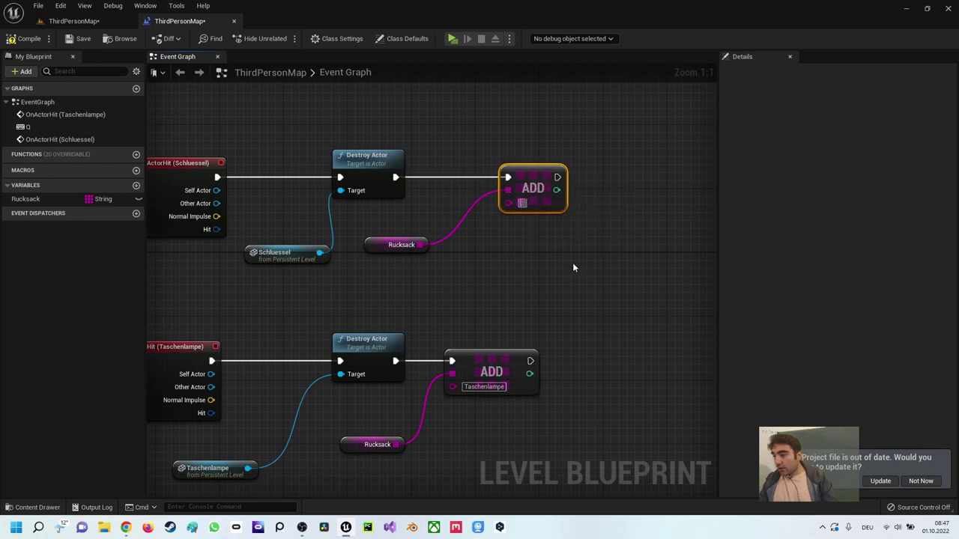
text(Schluessel)
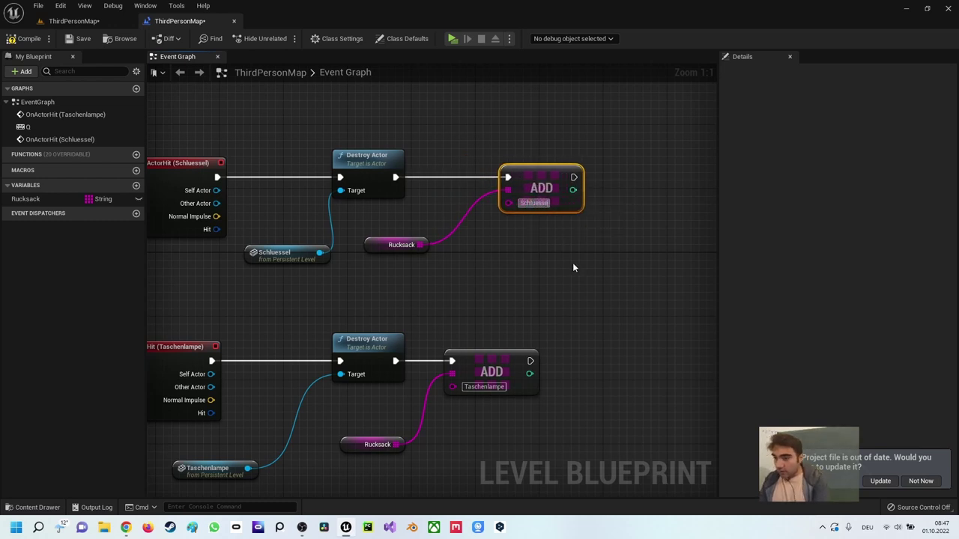
- Compile, then test-play by walking into the cylinders with W and S; stop with Esc
click(31, 40)
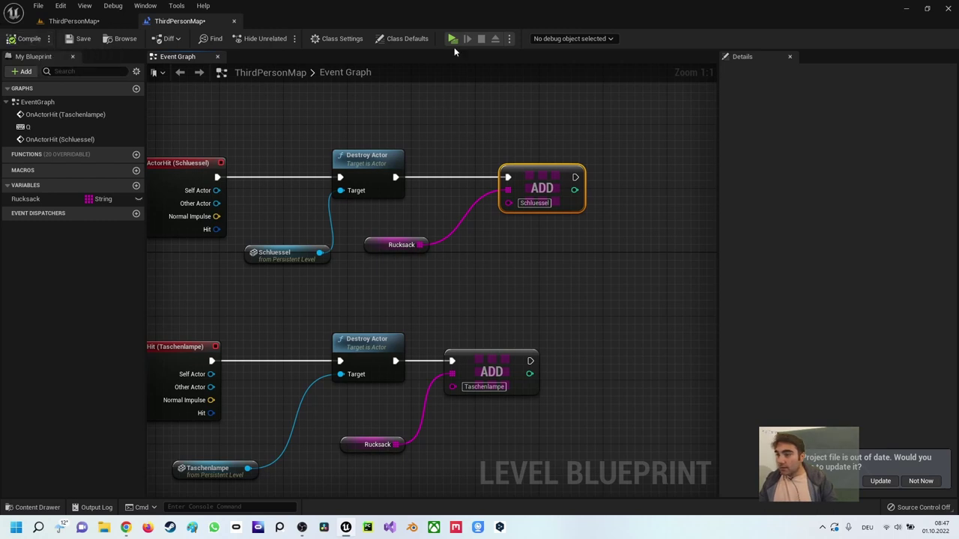
click(452, 40)
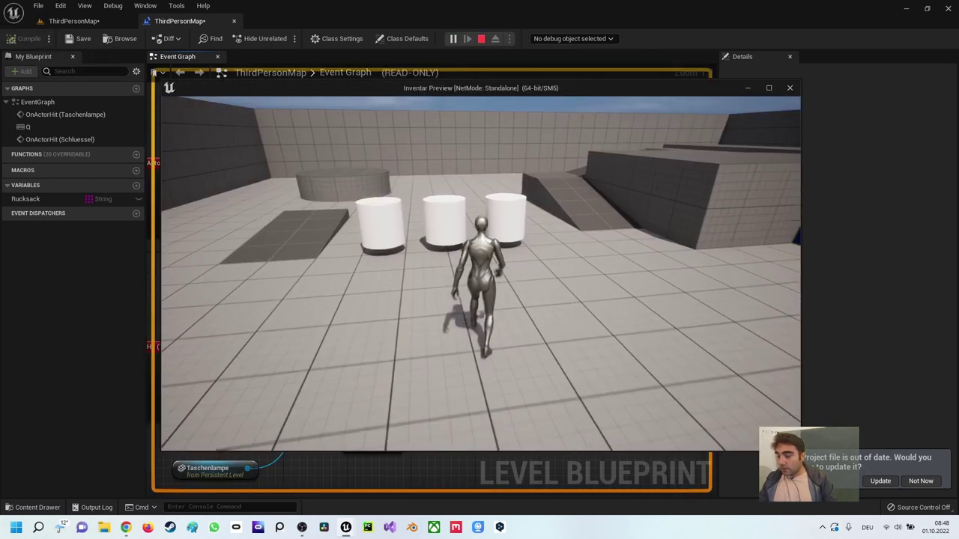
key(w)
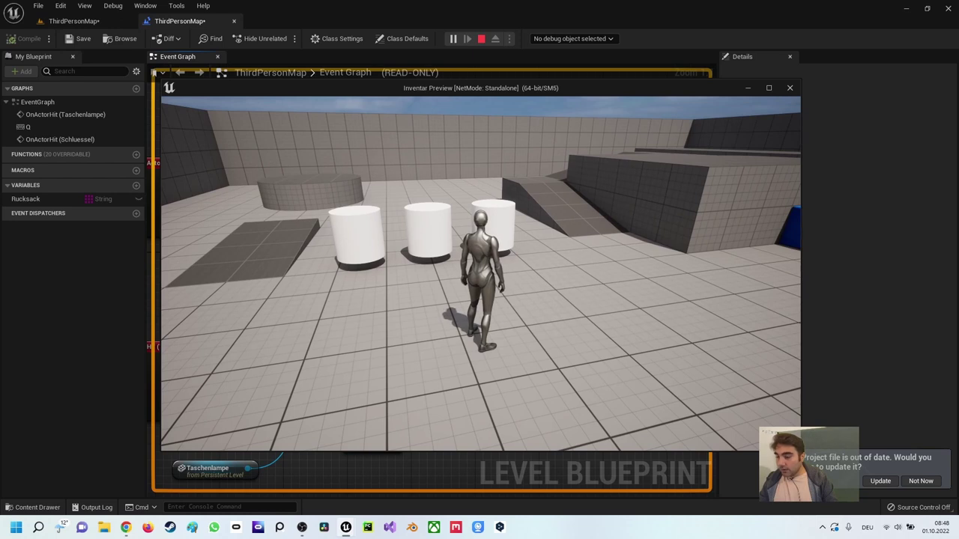
key(w)
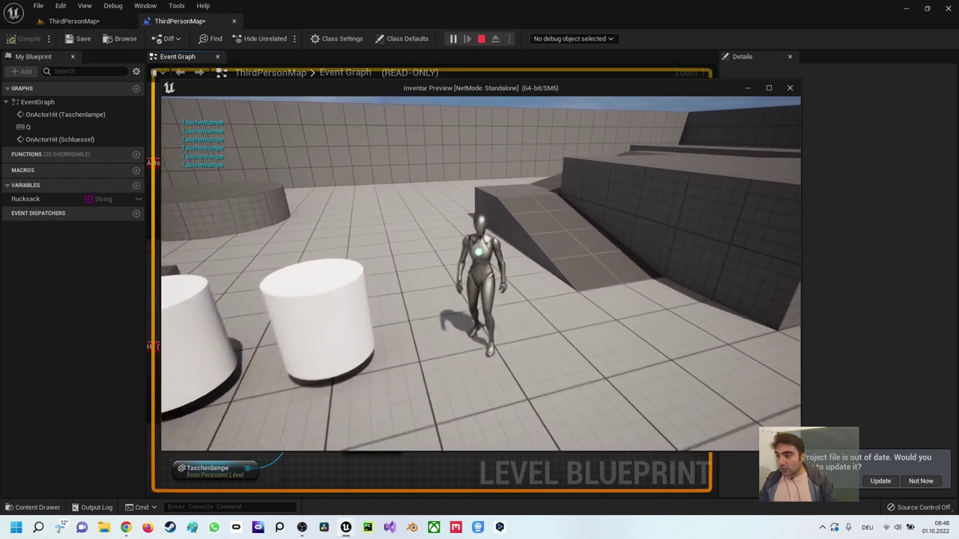
key(w)
key(w)
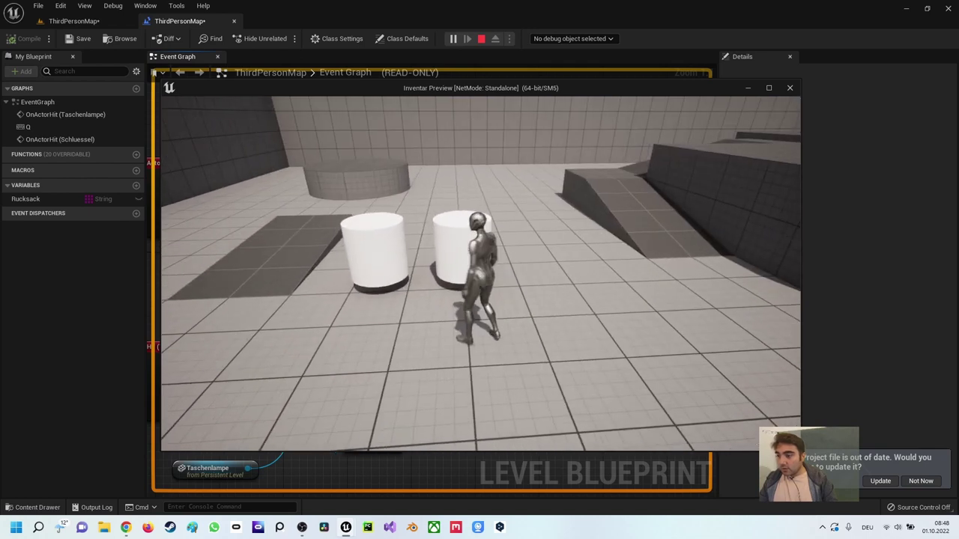
key(s)
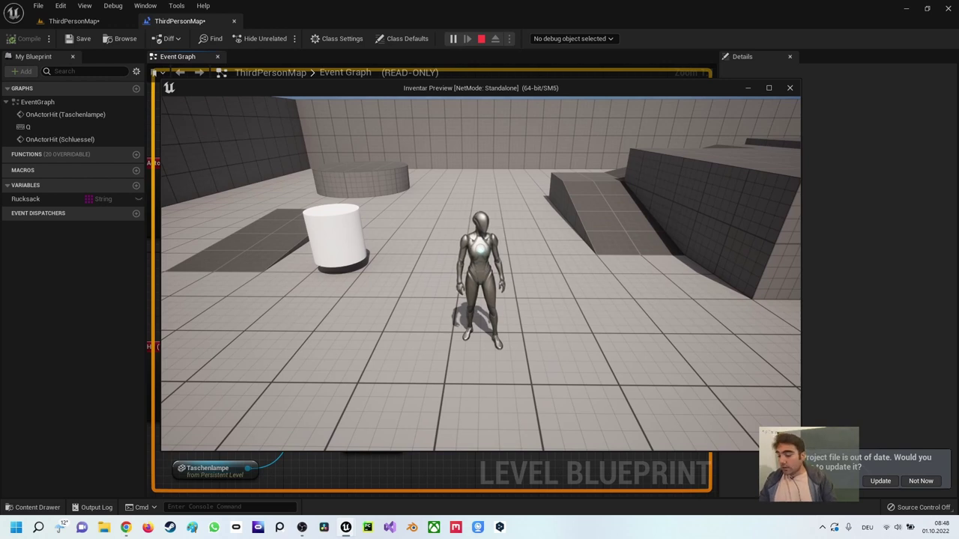
key(Escape)
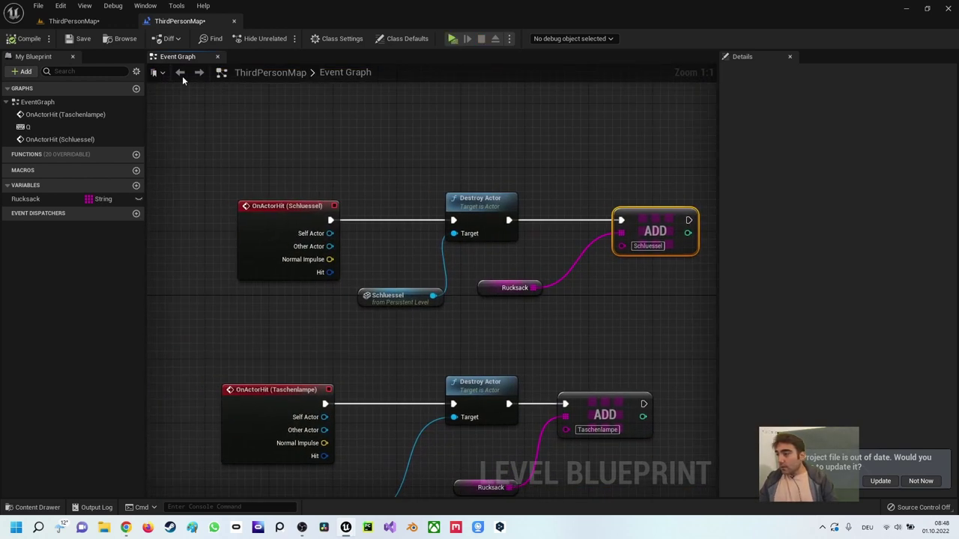
- Select the Notiz cylinder and add an OnActorHit (Notiz) event to the Level Blueprint
click(75, 21)
click(469, 233)
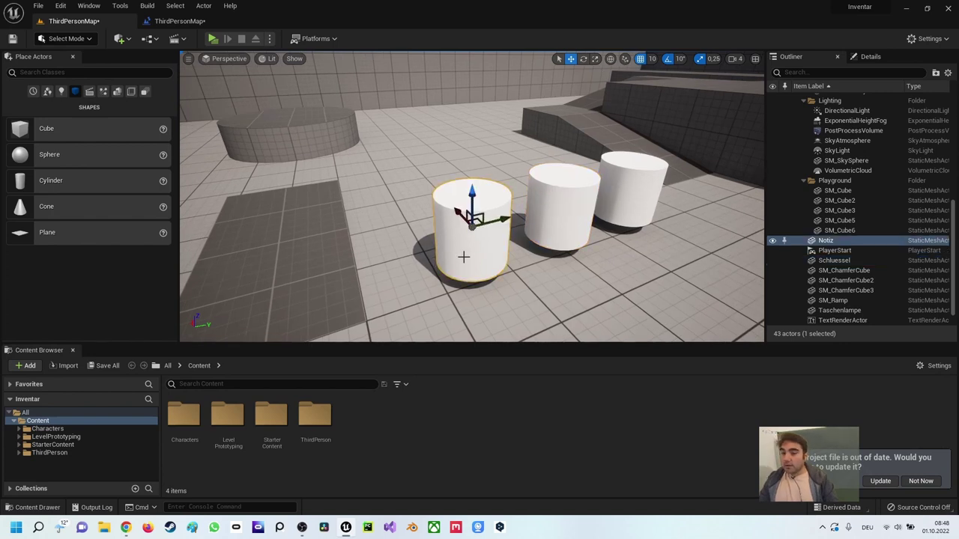
click(180, 21)
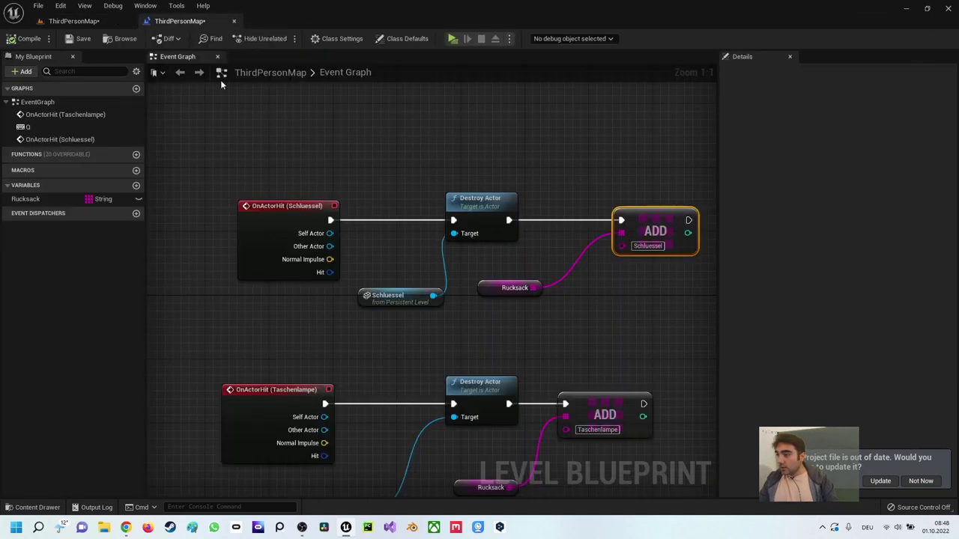
right_click(272, 118)
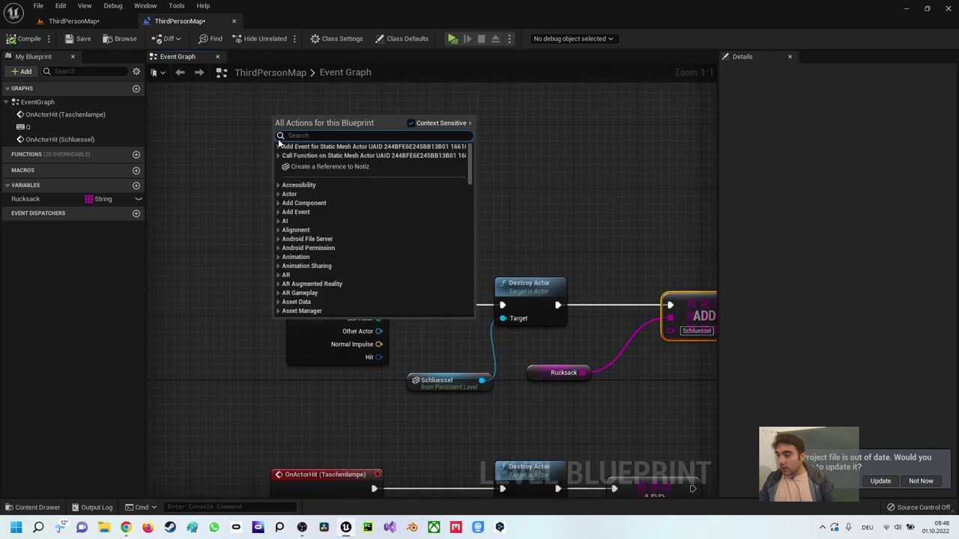
click(279, 147)
click(285, 156)
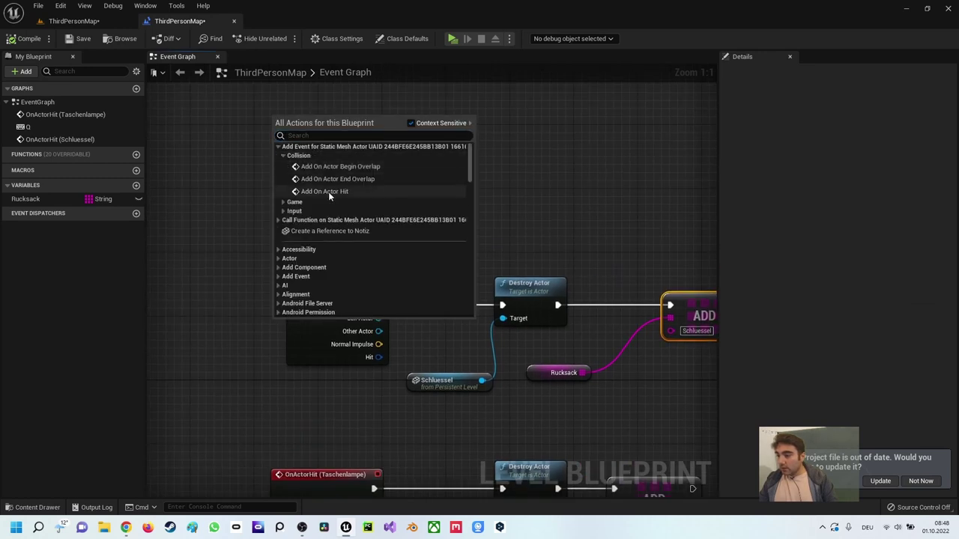
click(328, 191)
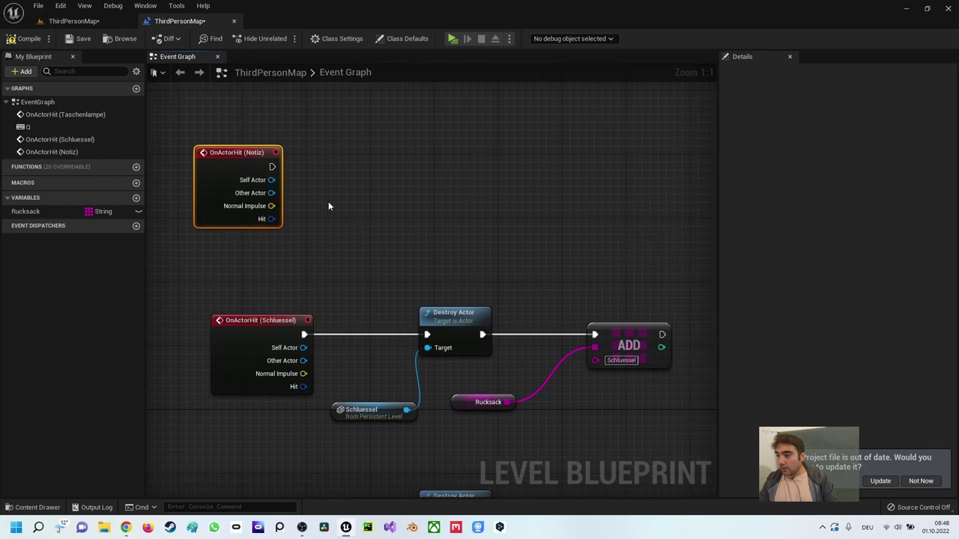
- Have the Notiz hit event call Destroy Actor with a Notiz reference as Target
drag(271, 165, 400, 173)
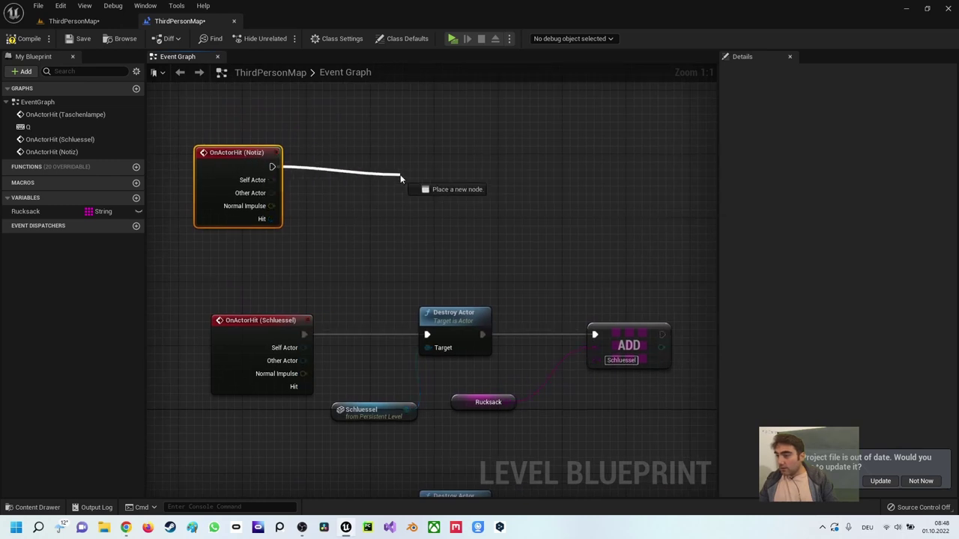
text(destroy)
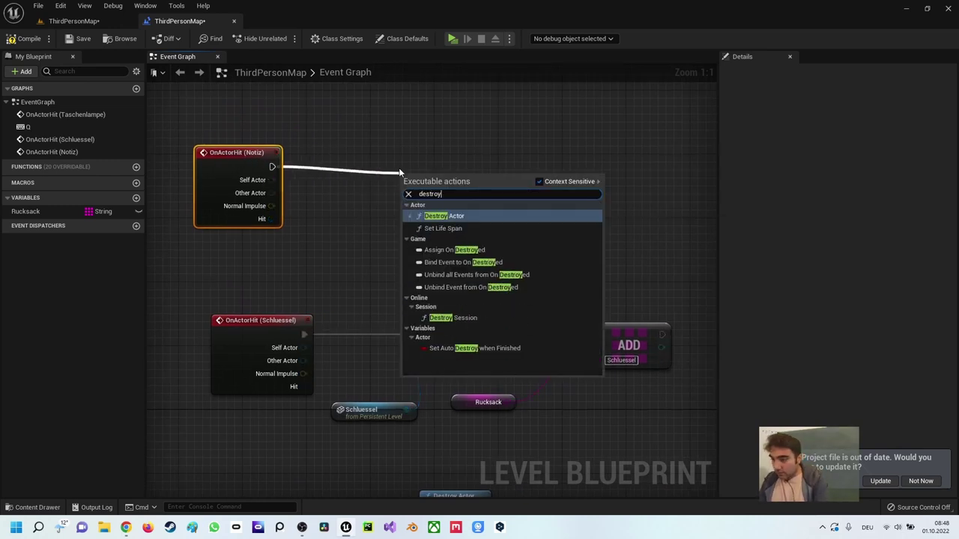
key(Return)
mouse_move(416, 173)
mouse_down()
mouse_move(368, 142)
mouse_move(419, 141)
mouse_up()
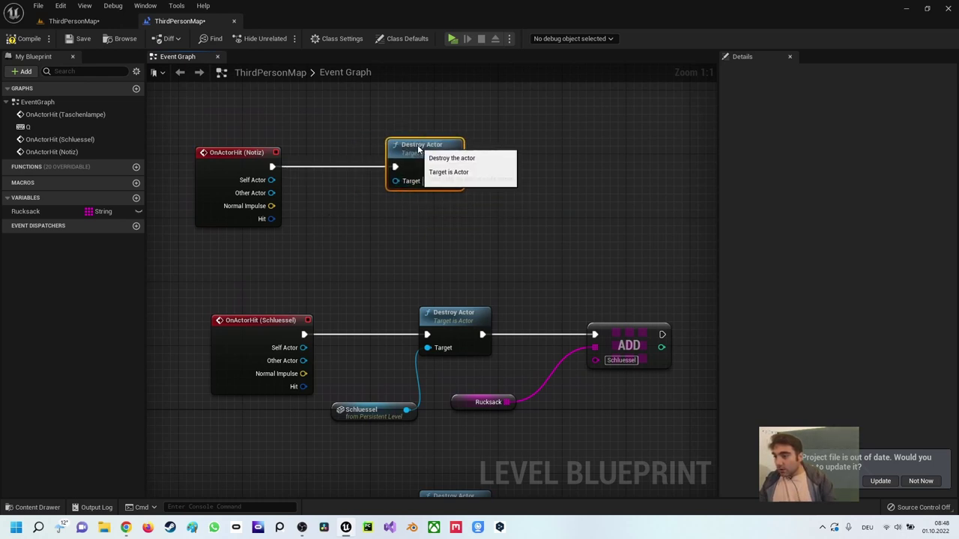
click(313, 243)
right_click(306, 239)
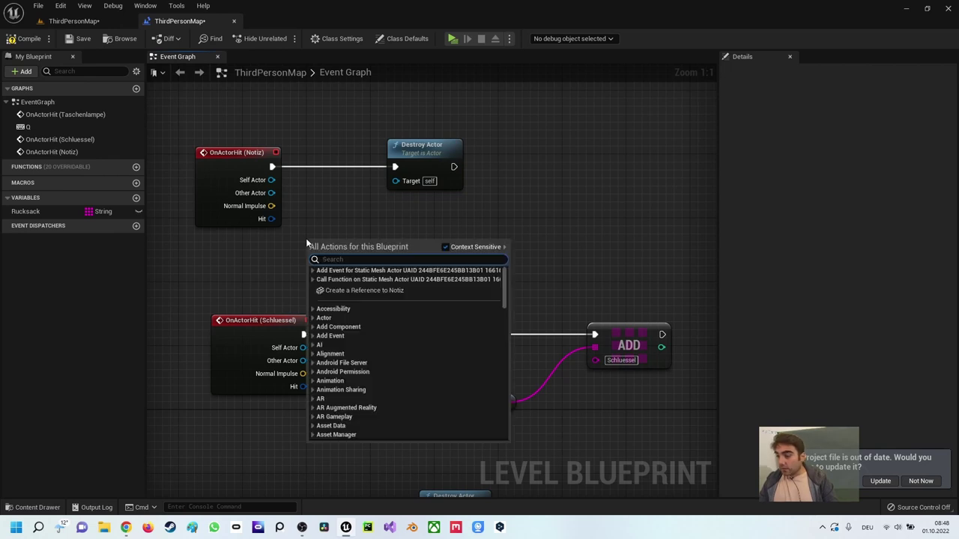
click(364, 290)
drag(382, 251, 396, 180)
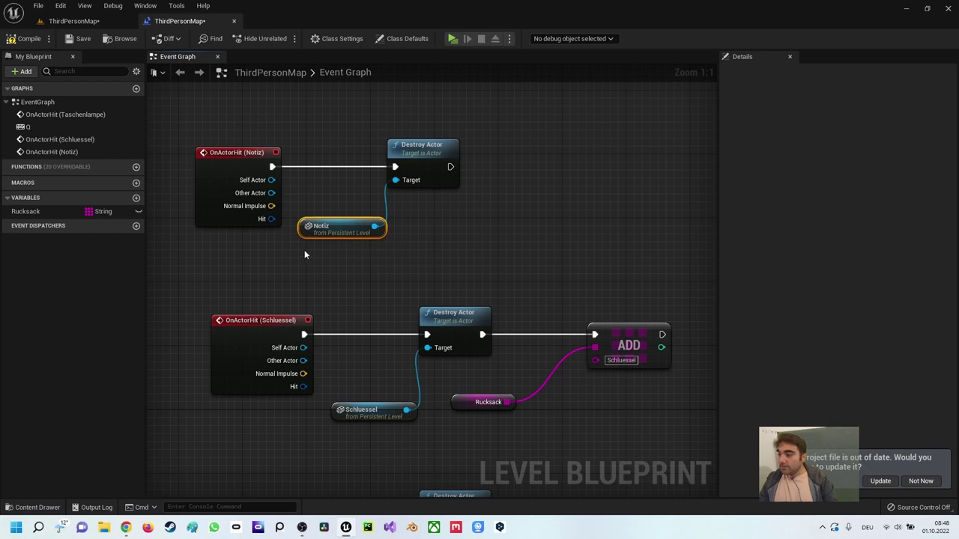
drag(315, 251, 307, 227)
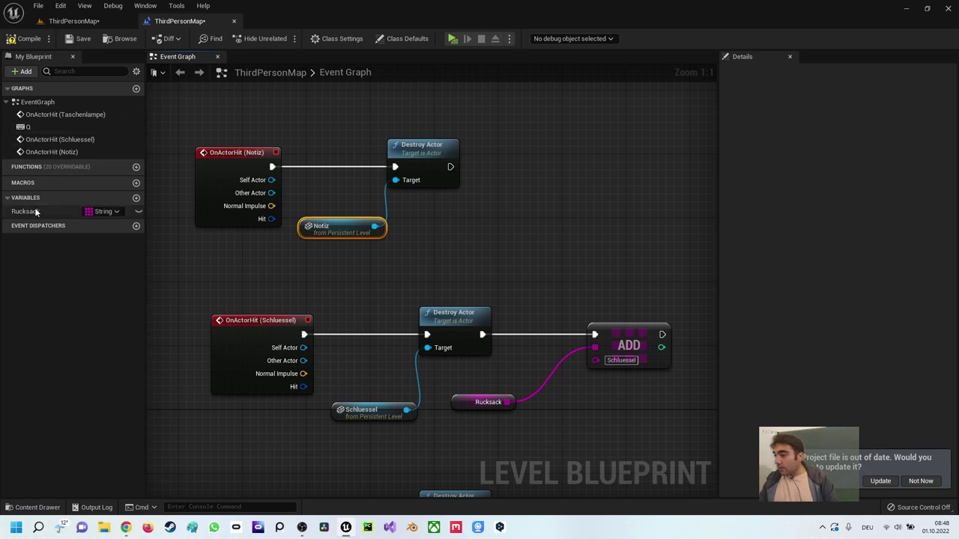
- Chain a Rucksack ADD node after Notiz's Destroy Actor, adding the string 'Notiz'
drag(34, 212, 442, 208)
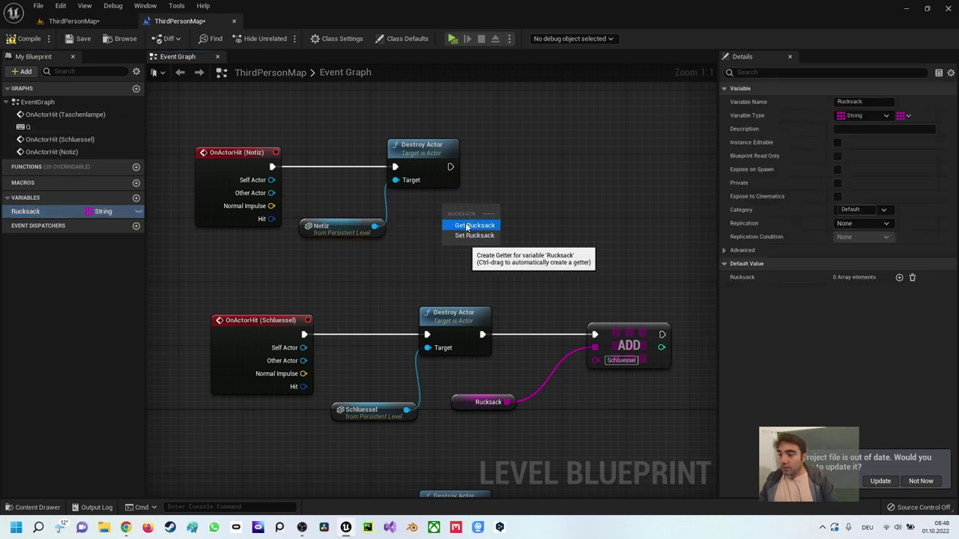
click(466, 225)
right_drag(479, 217, 407, 262)
drag(423, 255, 475, 203)
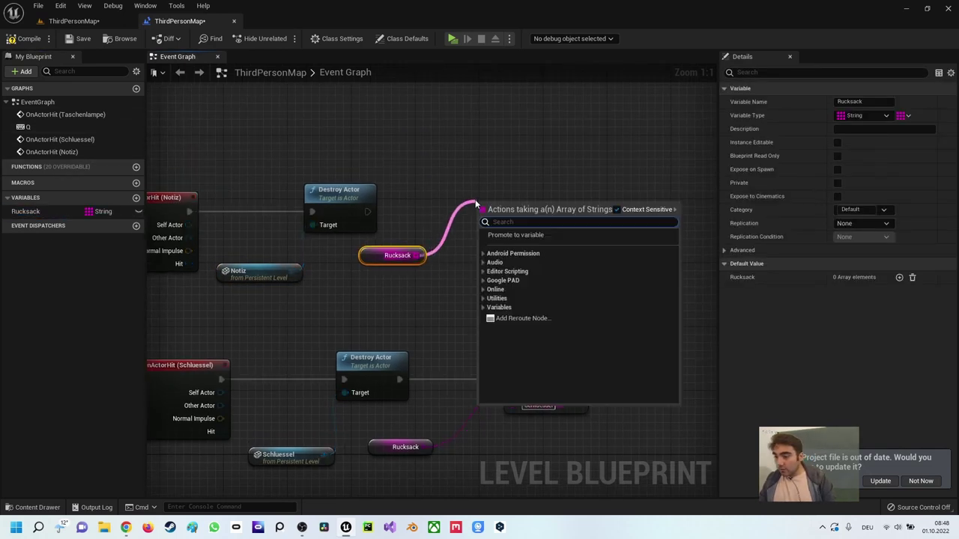
text(add)
key(Return)
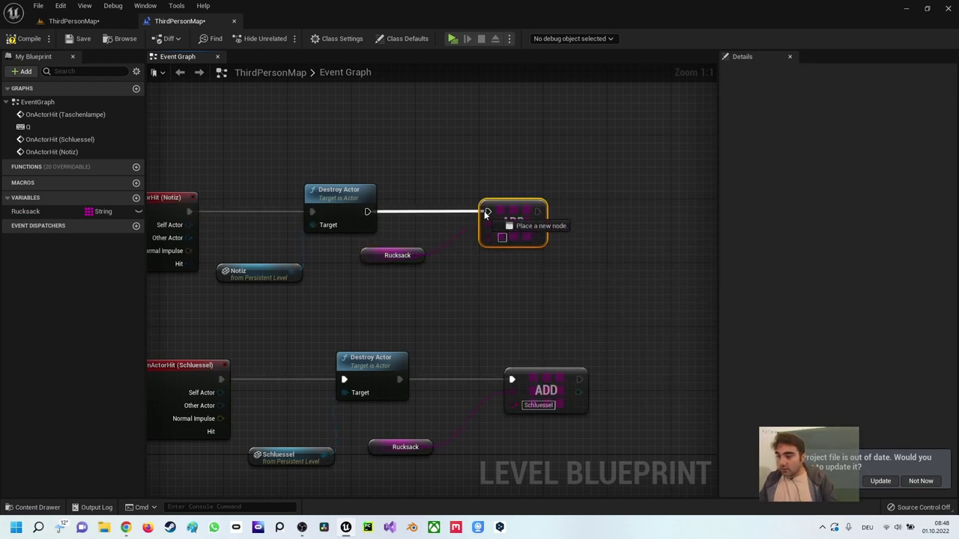
mouse_move(366, 212)
mouse_down()
mouse_move(489, 212)
mouse_move(367, 212)
mouse_up()
key(Escape)
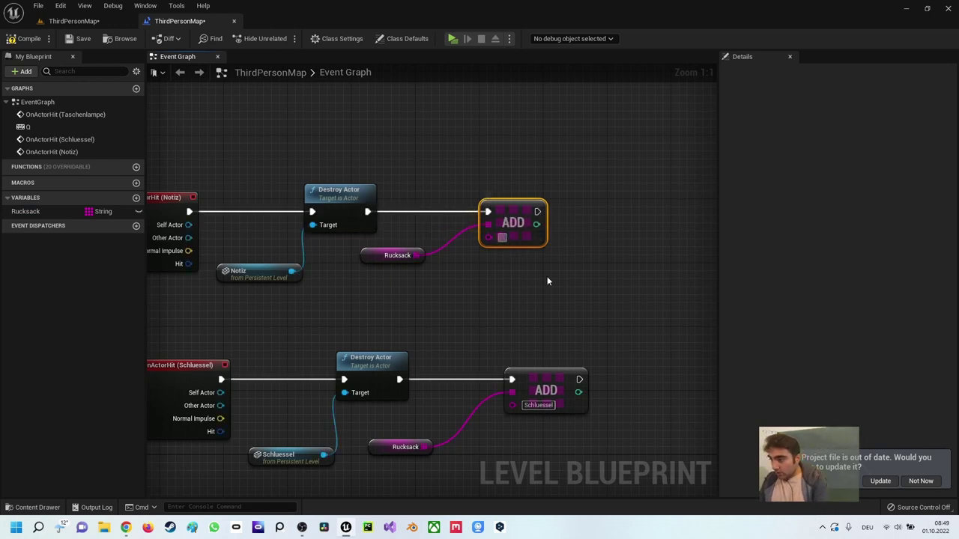
right_drag(280, 191, 341, 197)
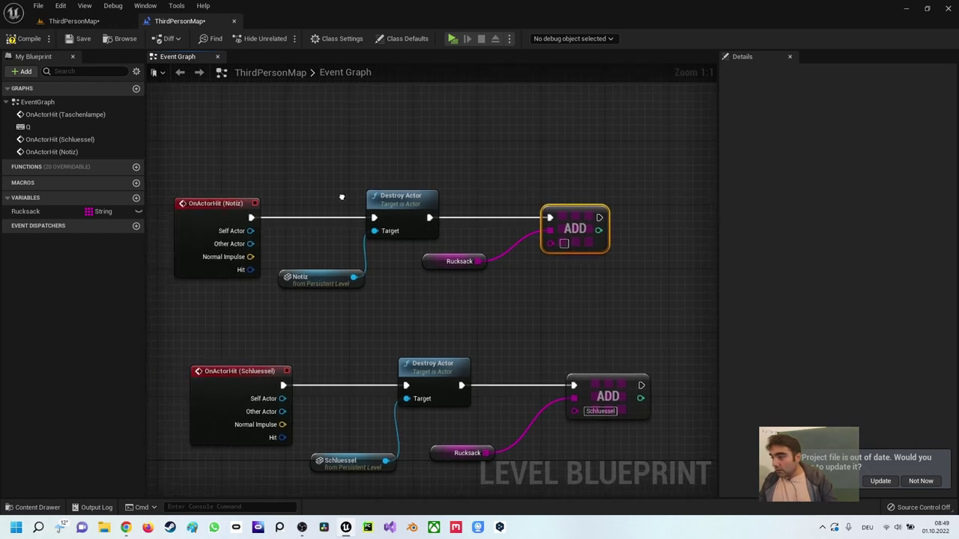
click(564, 244)
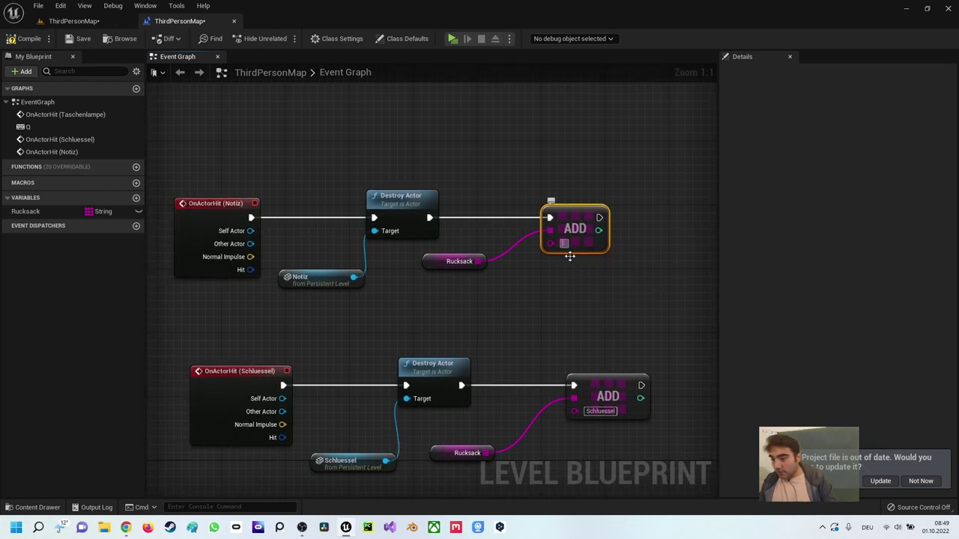
text(Notiz)
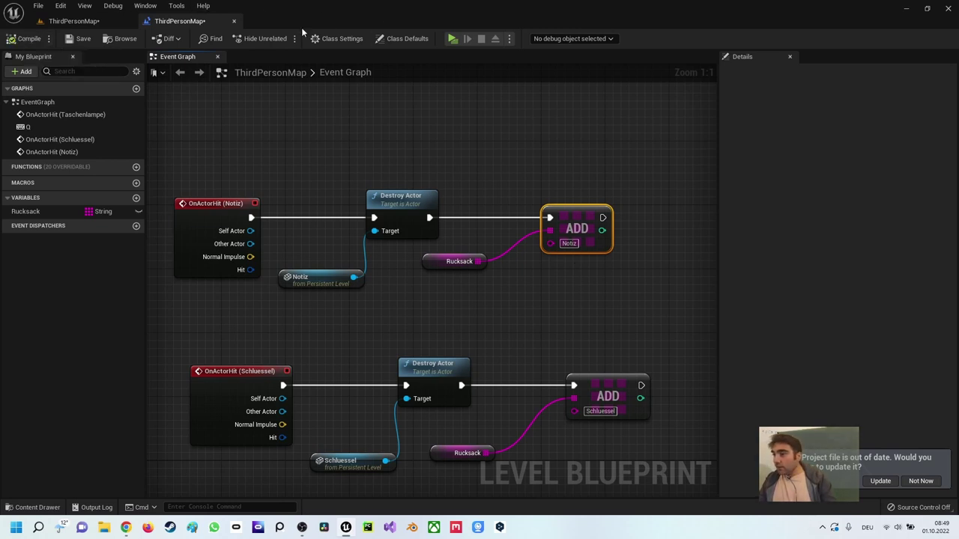
click(450, 38)
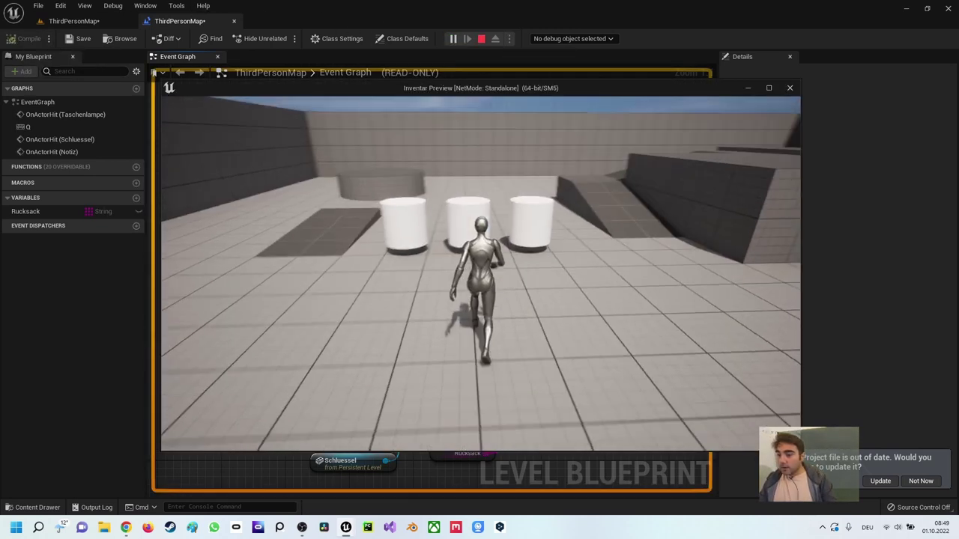
key(w)
key(s)
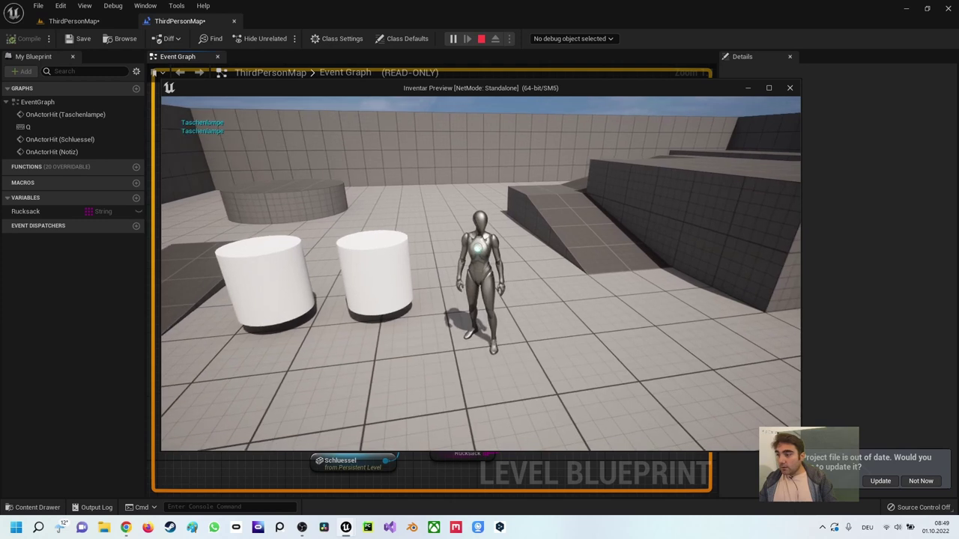
key(a)
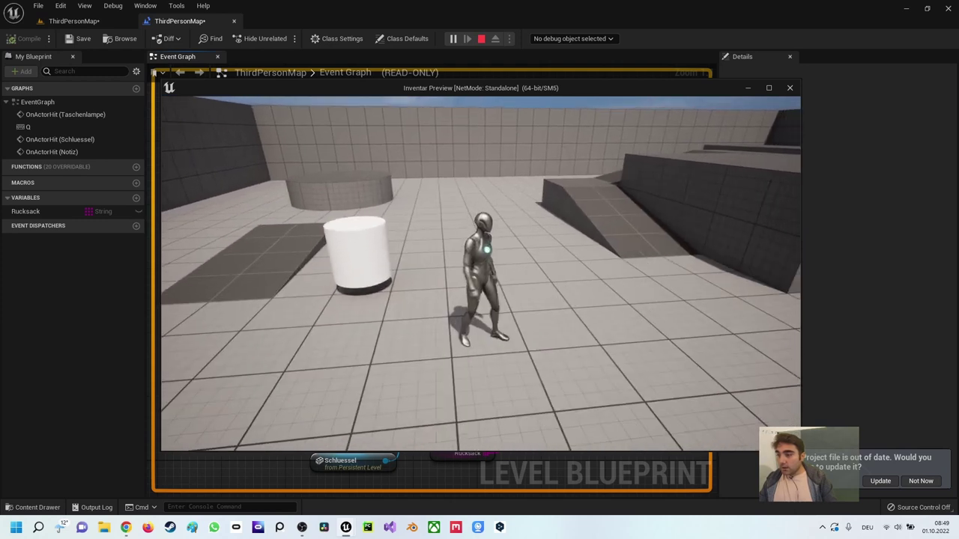
key(a)
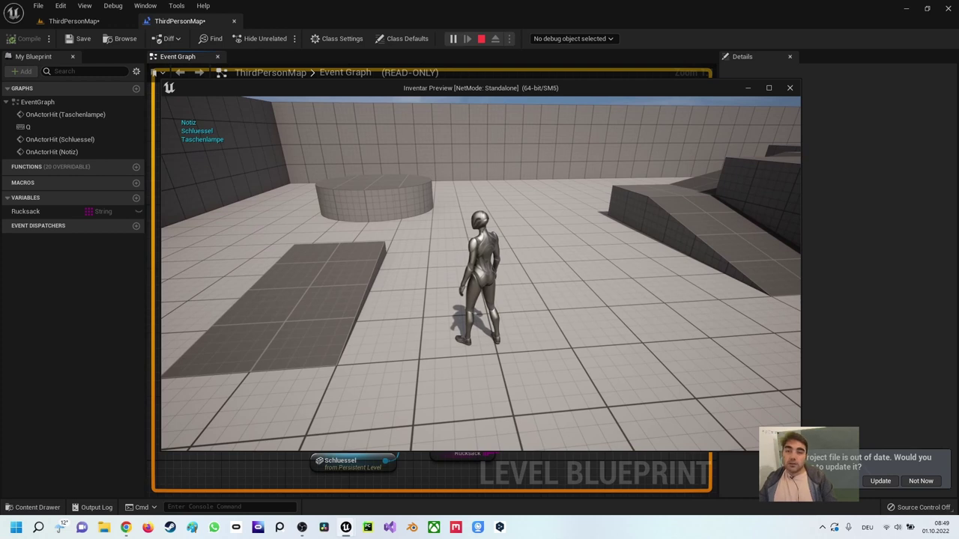
key(Escape)
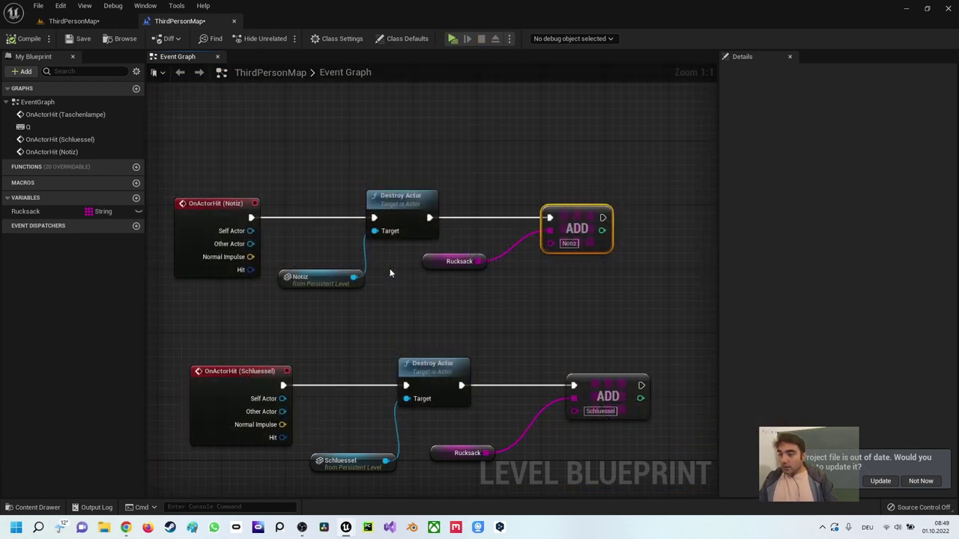
right_drag(390, 273, 460, 211)
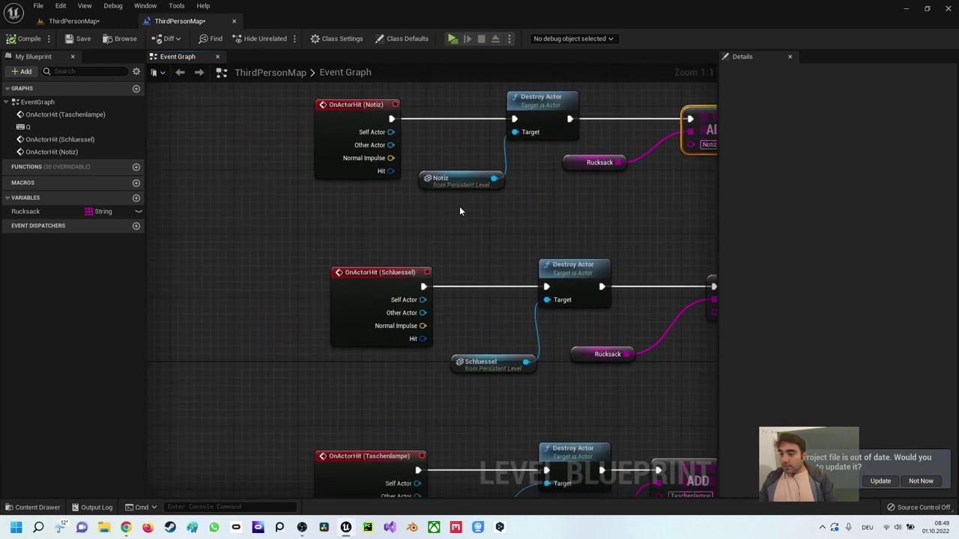
scroll(440, 266, down, 1)
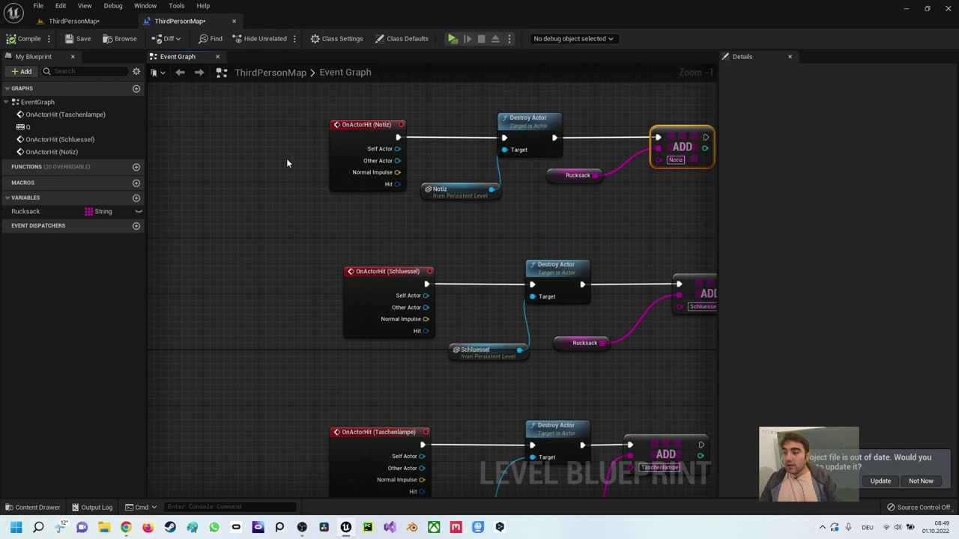
scroll(294, 161, down, 1)
scroll(293, 161, down, 1)
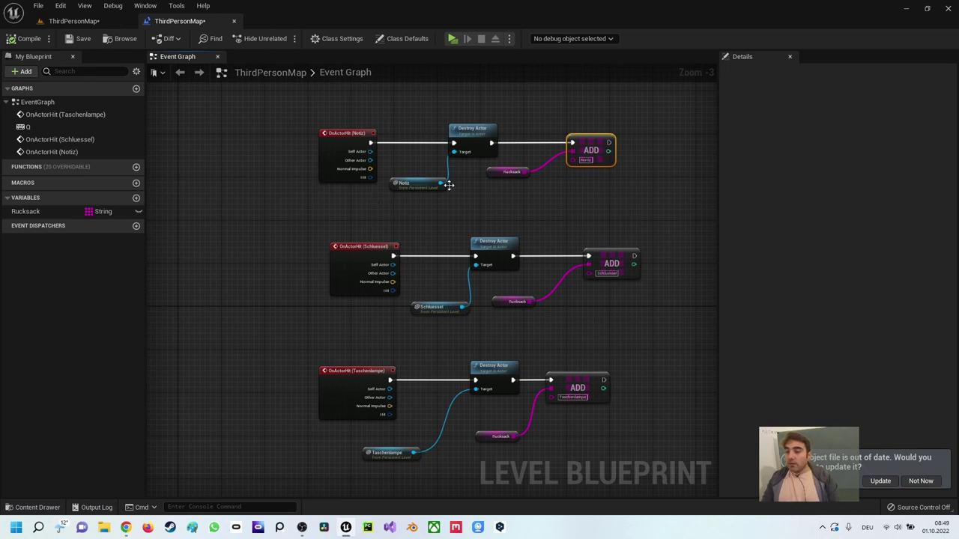
key(ctrl+z)
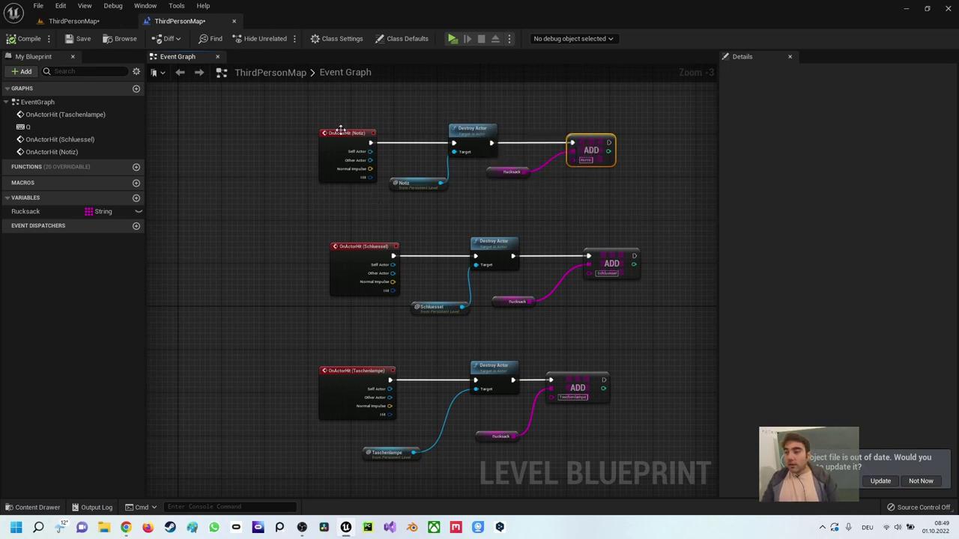